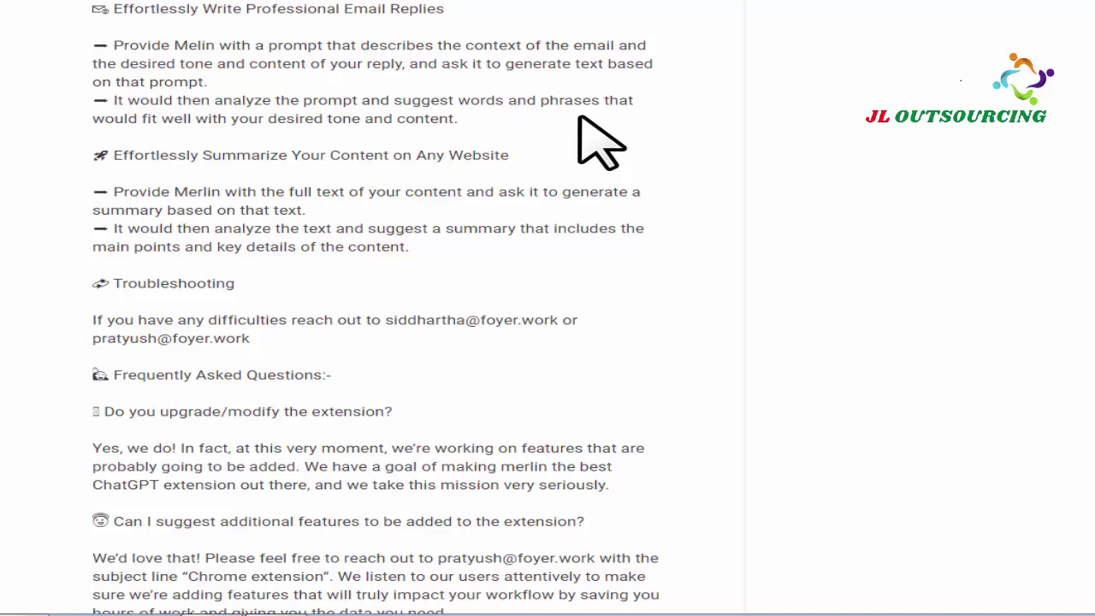
Read the Merlin extension's store description, covering website content summarizing, the FAQ, installation steps and spotlight details
{"action": "scroll", "coordinate": [342, 185], "scroll_direction": "down", "scroll_amount": 2}
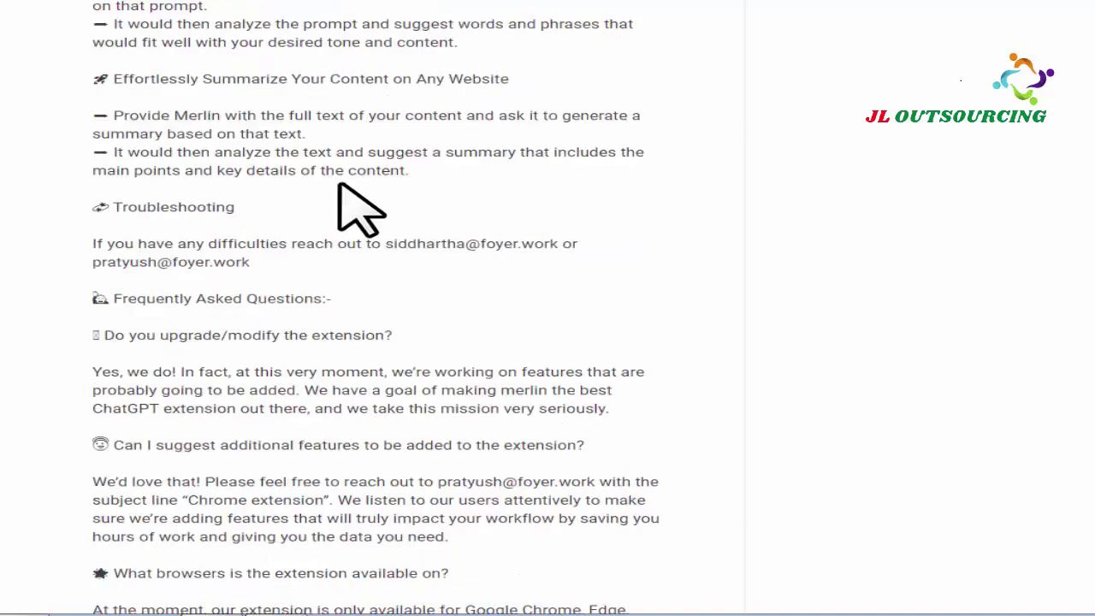
{"action": "left_click_drag", "start_coordinate": [202, 5], "coordinate": [514, 20]}
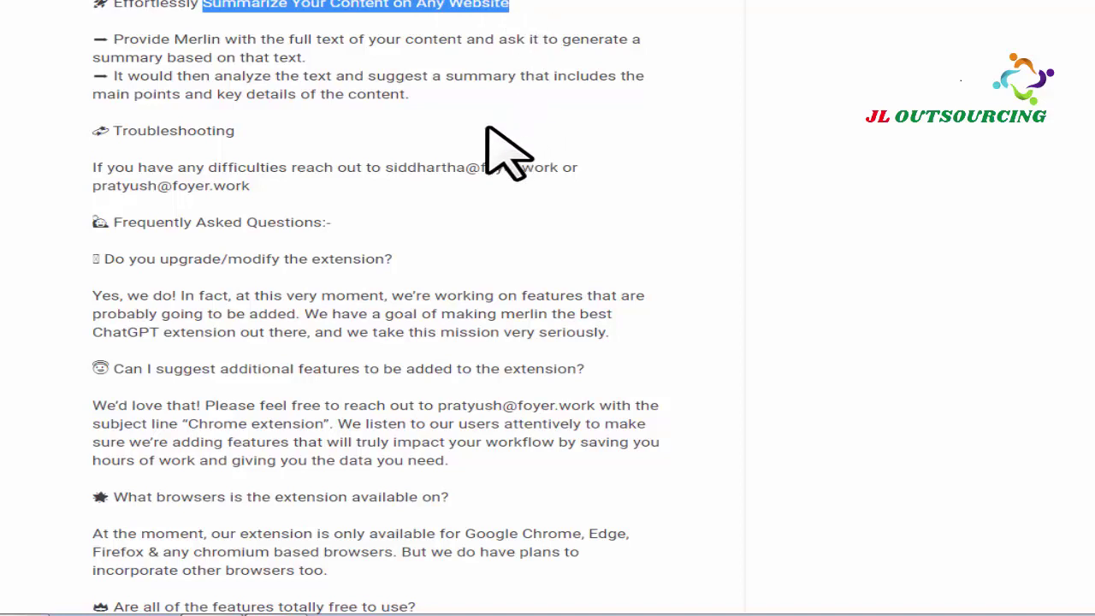
{"action": "left_click", "coordinate": [414, 101]}
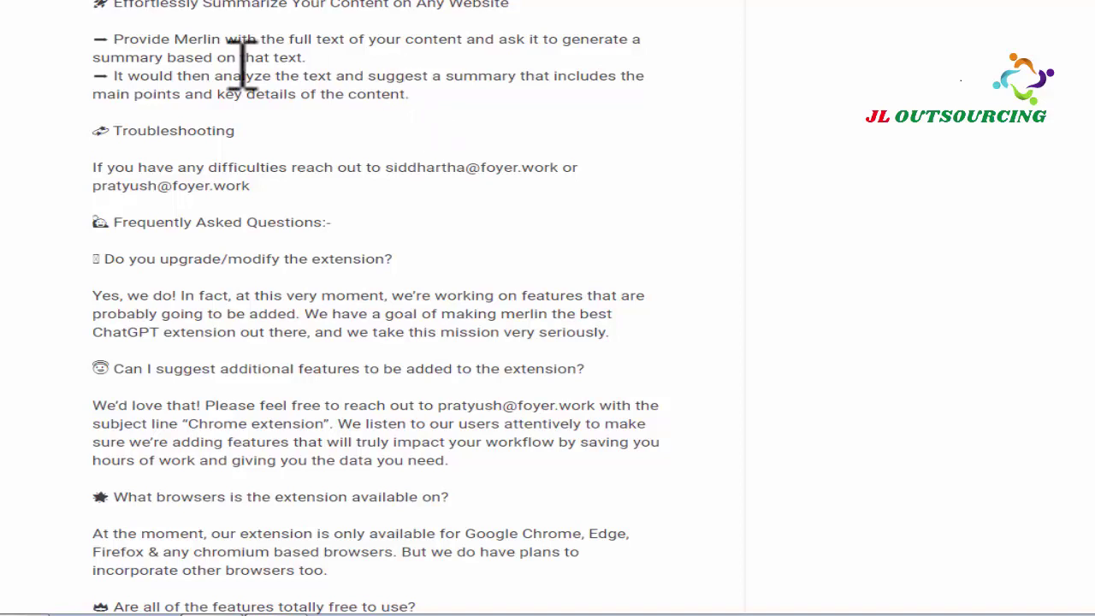
{"action": "left_click_drag", "start_coordinate": [113, 38], "coordinate": [457, 115]}
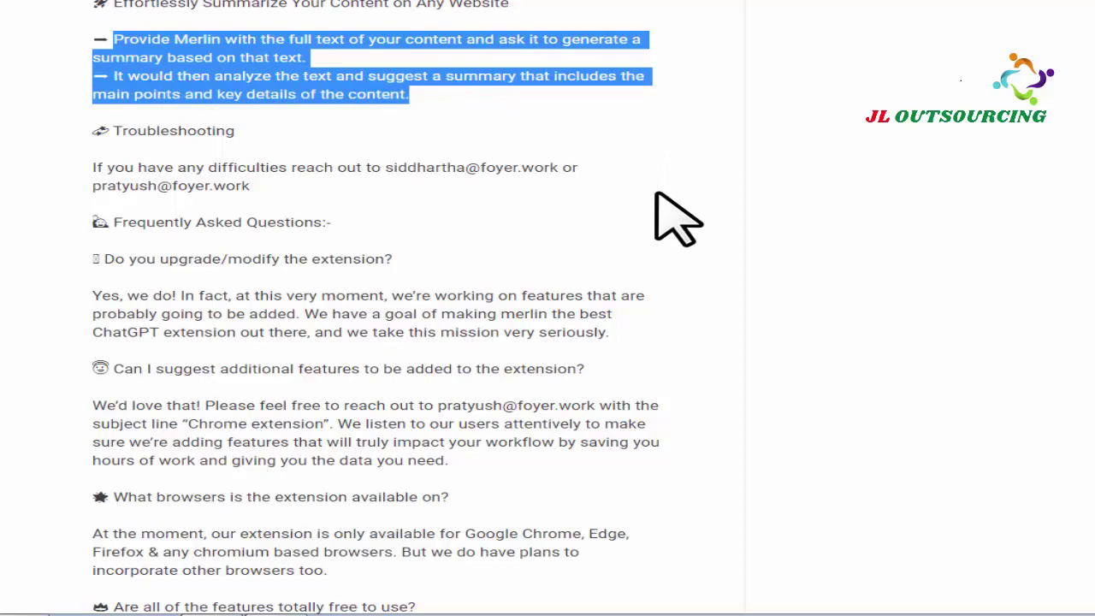
{"action": "scroll", "coordinate": [655, 188], "scroll_direction": "down", "scroll_amount": 4}
{"action": "scroll", "coordinate": [655, 194], "scroll_direction": "down", "scroll_amount": 12}
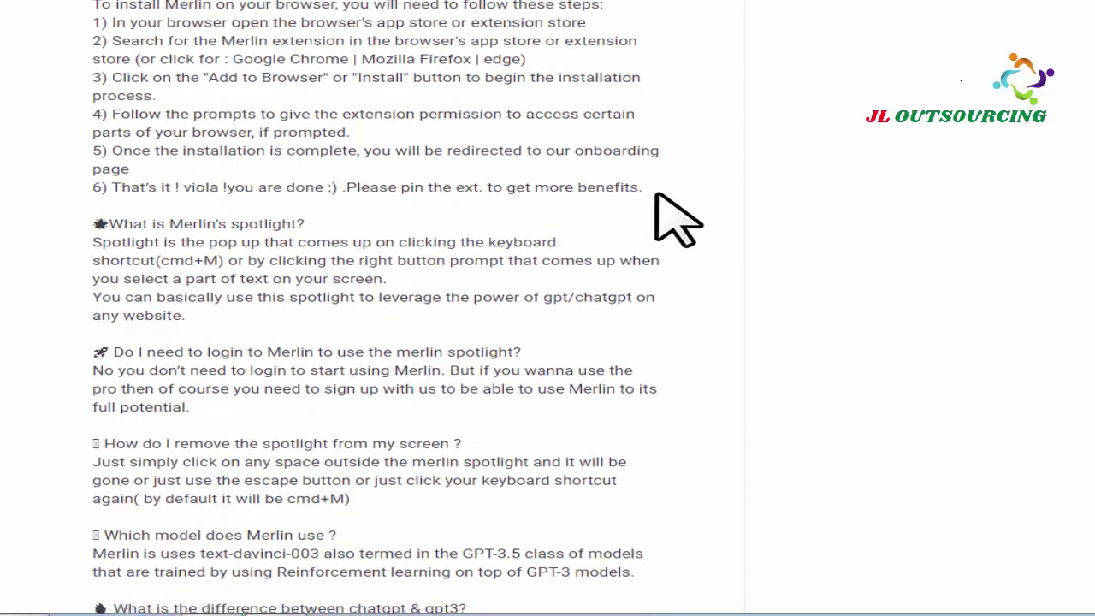
{"action": "scroll", "coordinate": [676, 218], "scroll_direction": "down", "scroll_amount": 2}
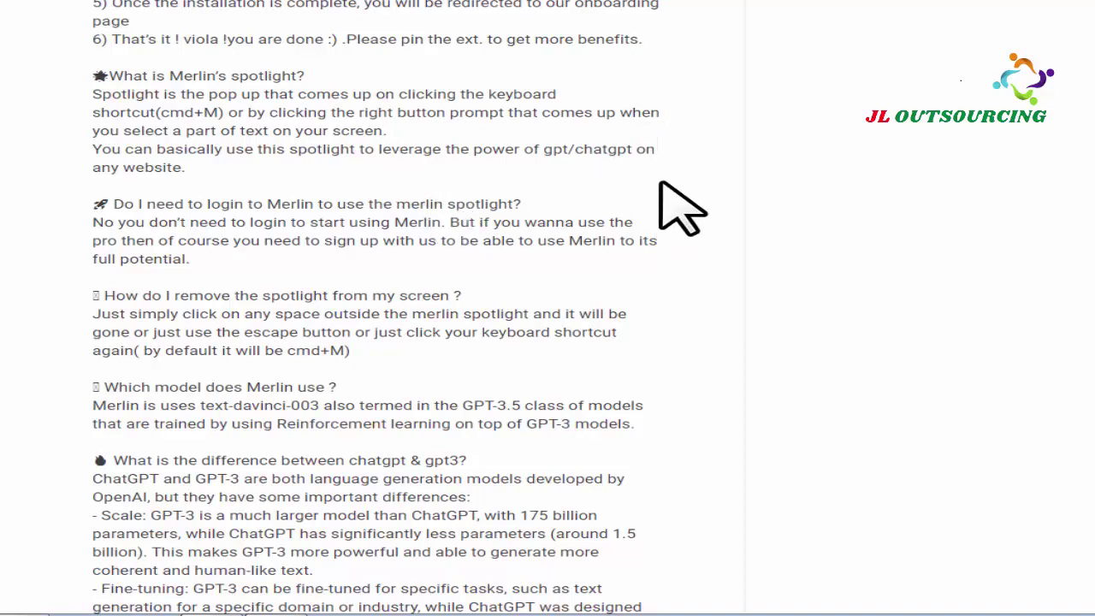
{"action": "scroll", "coordinate": [680, 207], "scroll_direction": "up", "scroll_amount": 4}
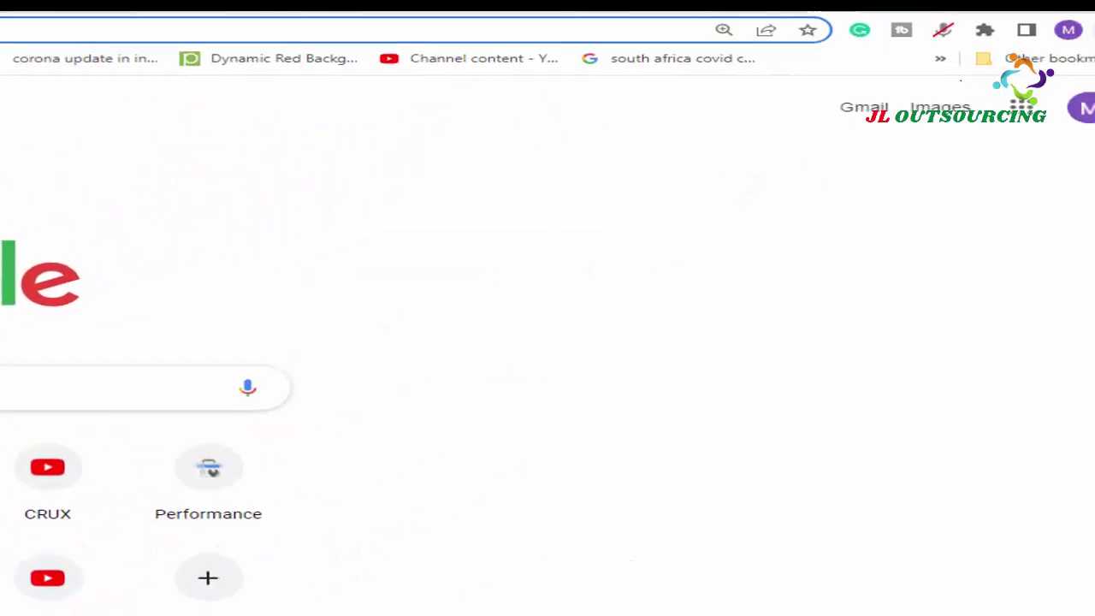
Open the Chrome Web Store from the browser's extensions page
{"action": "left_click", "coordinate": [1067, 50]}
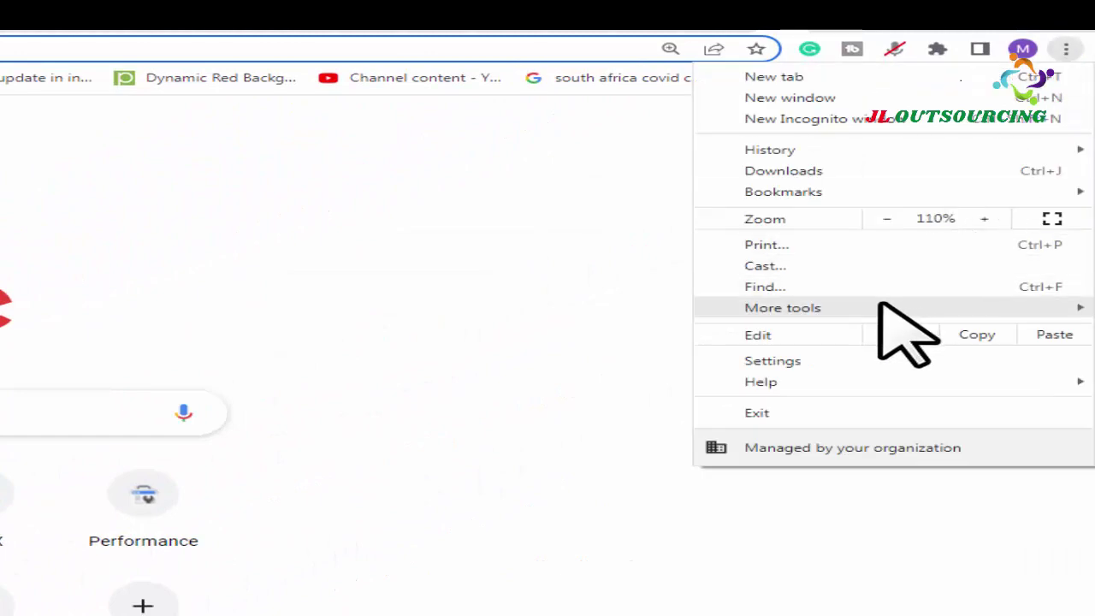
{"action": "mouse_move", "coordinate": [882, 309]}
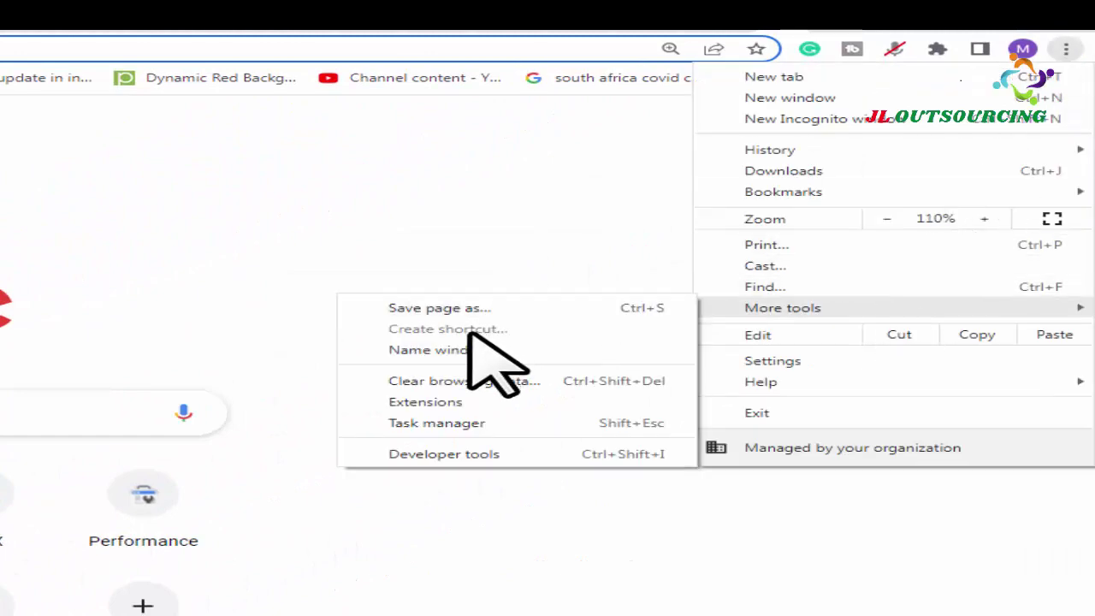
{"action": "left_click", "coordinate": [441, 402]}
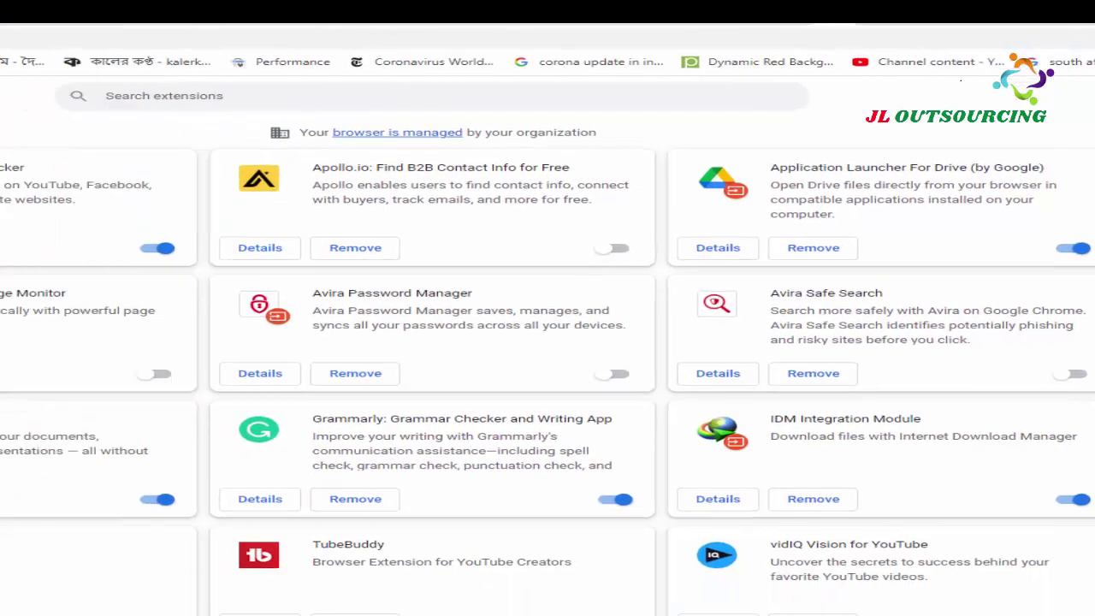
{"action": "left_click", "coordinate": [19, 77]}
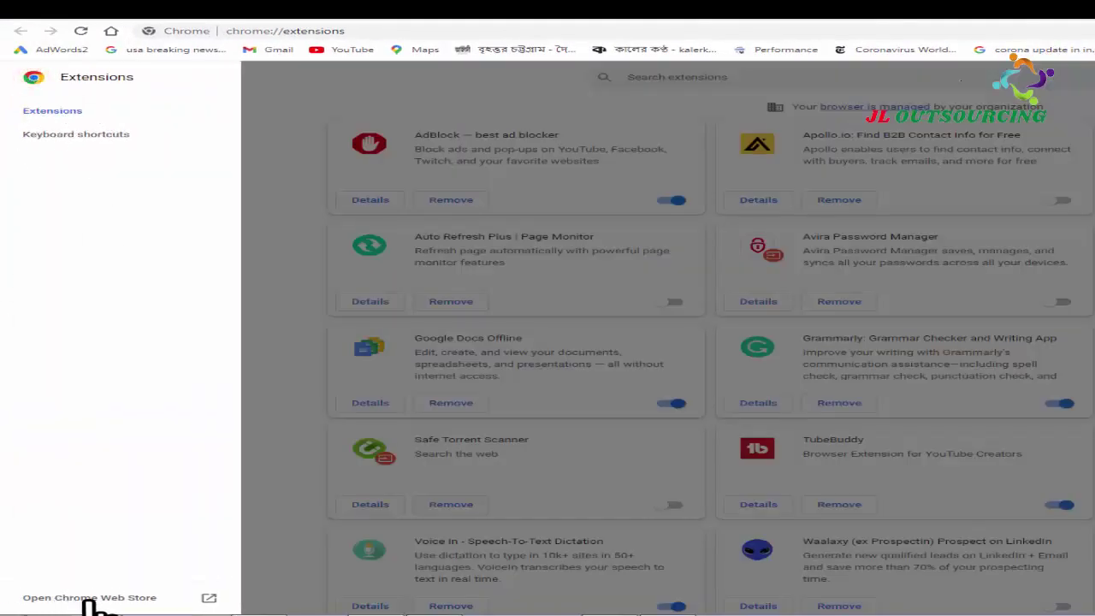
{"action": "left_click", "coordinate": [208, 599]}
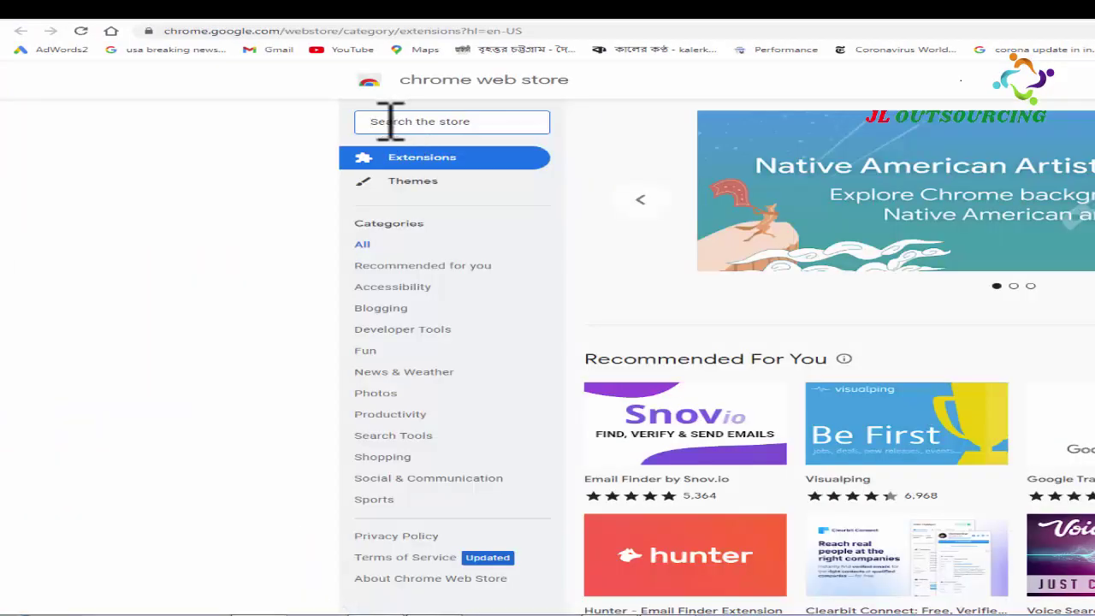
Search the store for Merlin and add the "Merlin - OpenAI GPT powered assistant" extension to Chrome
{"action": "right_click", "coordinate": [390, 122]}
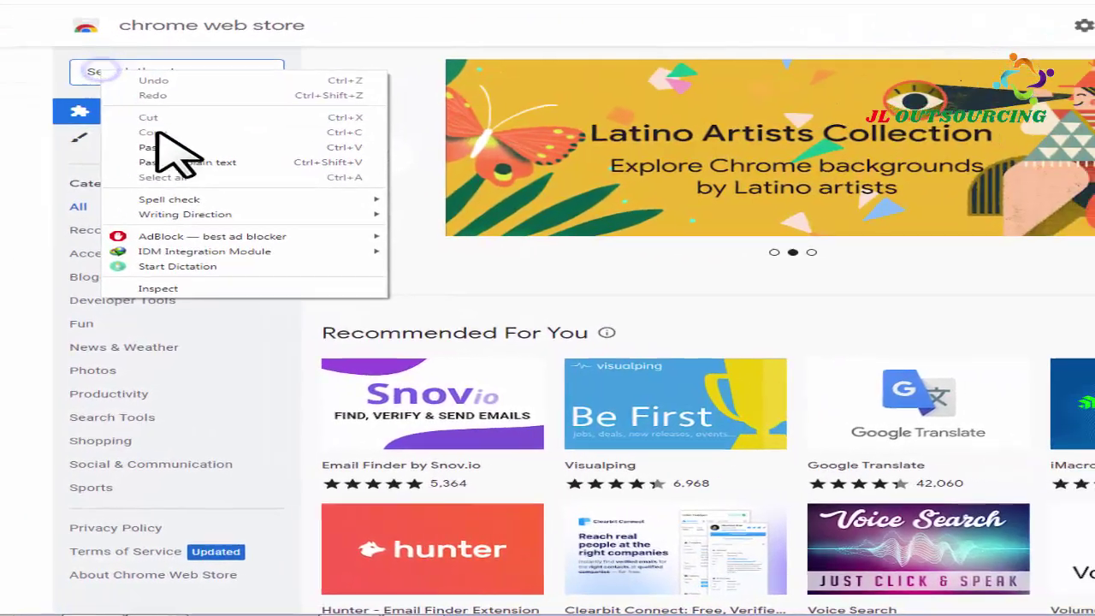
{"action": "left_click", "coordinate": [438, 209]}
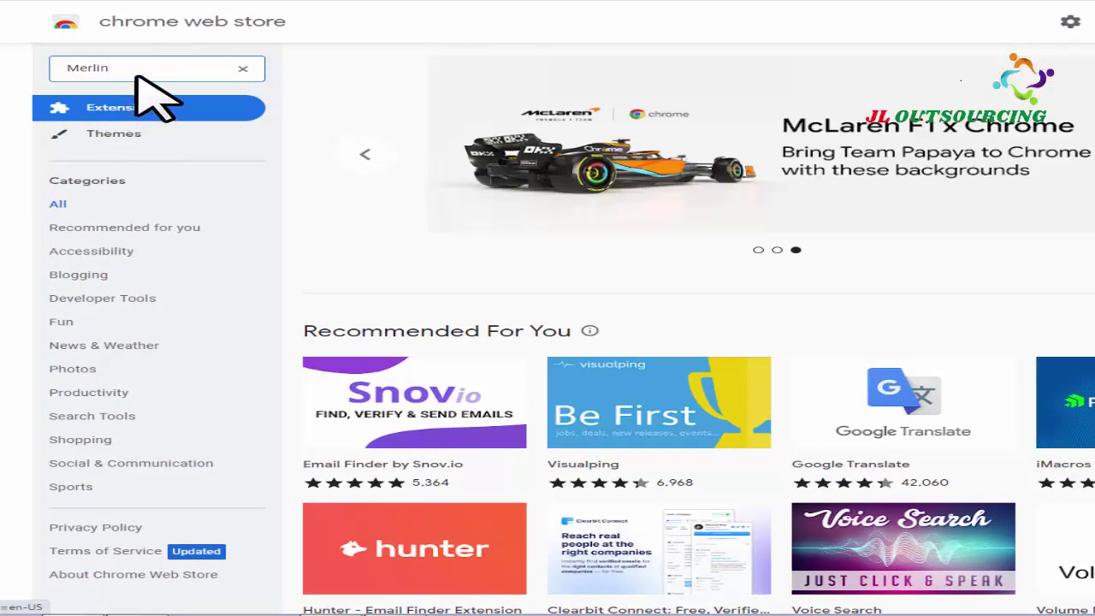
{"action": "key", "text": "Return"}
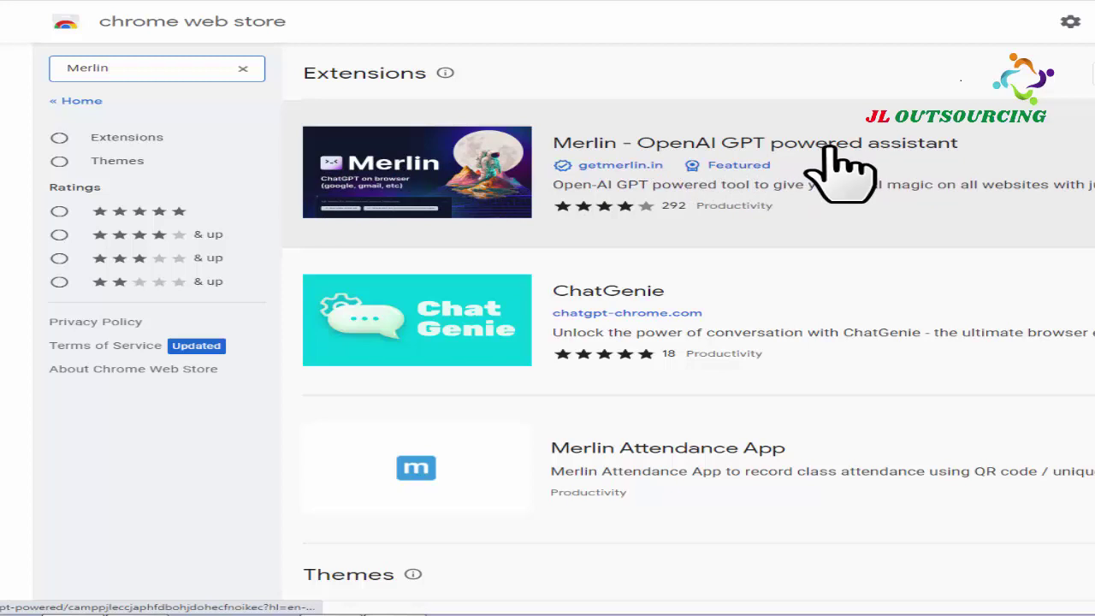
{"action": "left_click", "coordinate": [826, 172]}
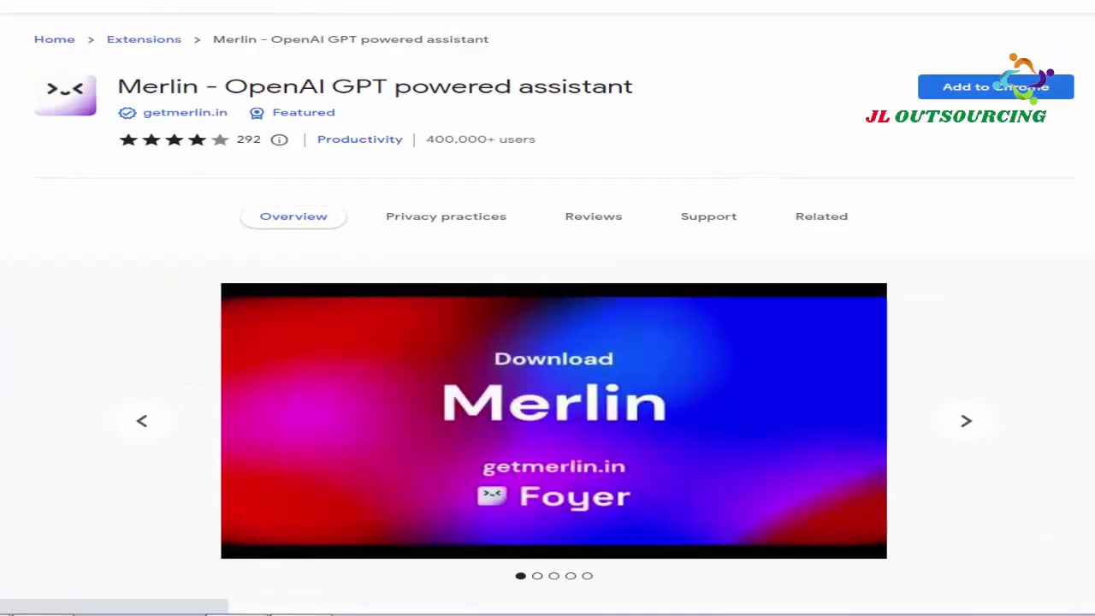
{"action": "left_click", "coordinate": [993, 88]}
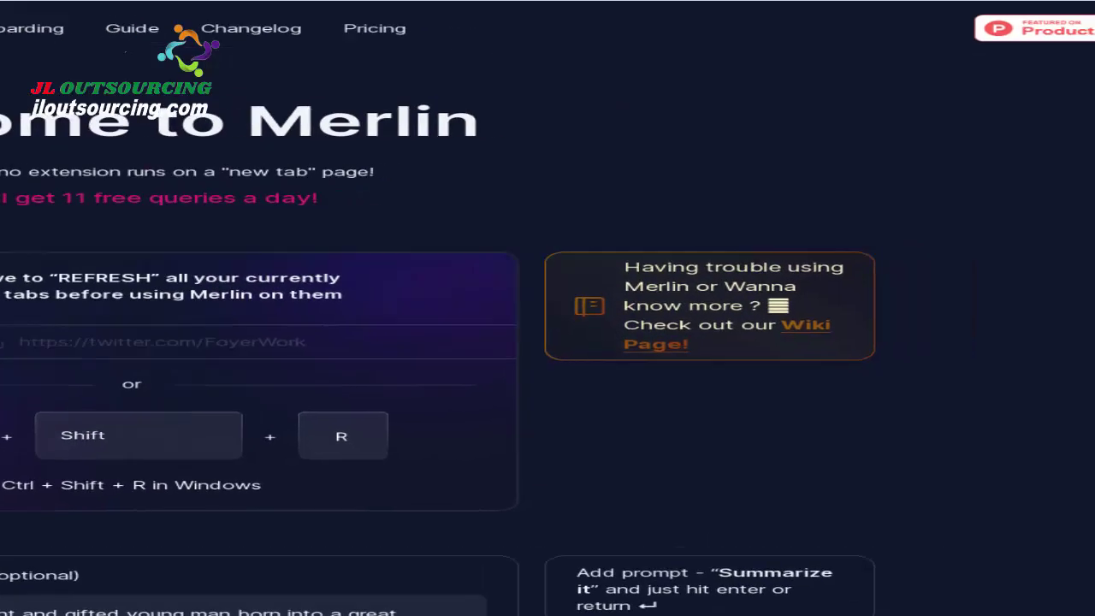
Pin the Merlin extension to the browser toolbar and dismiss the extensions list
{"action": "left_click", "coordinate": [897, 17]}
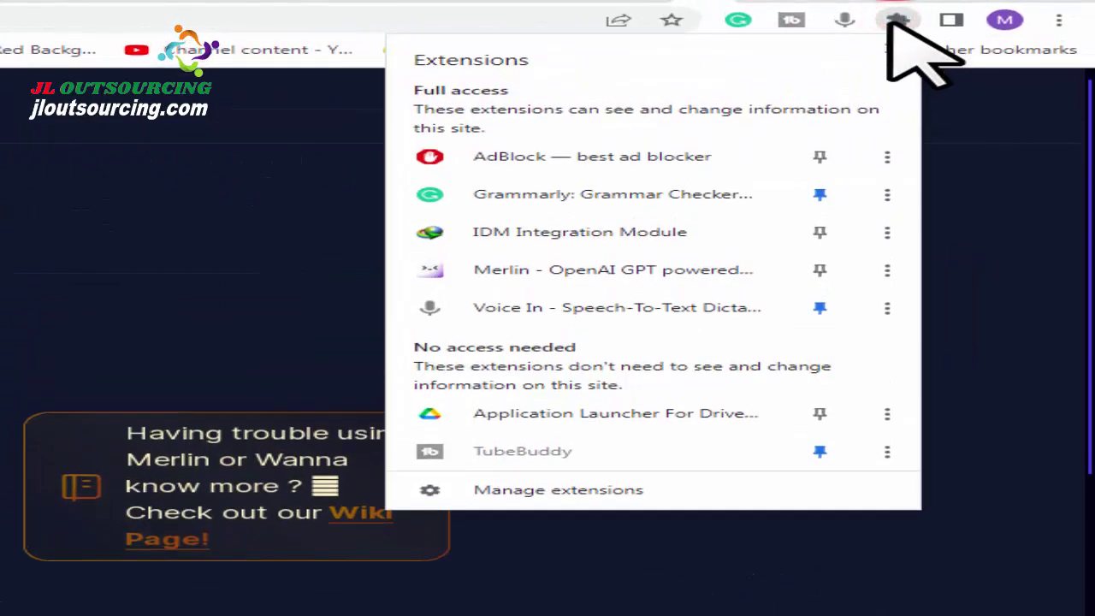
{"action": "left_click", "coordinate": [821, 271]}
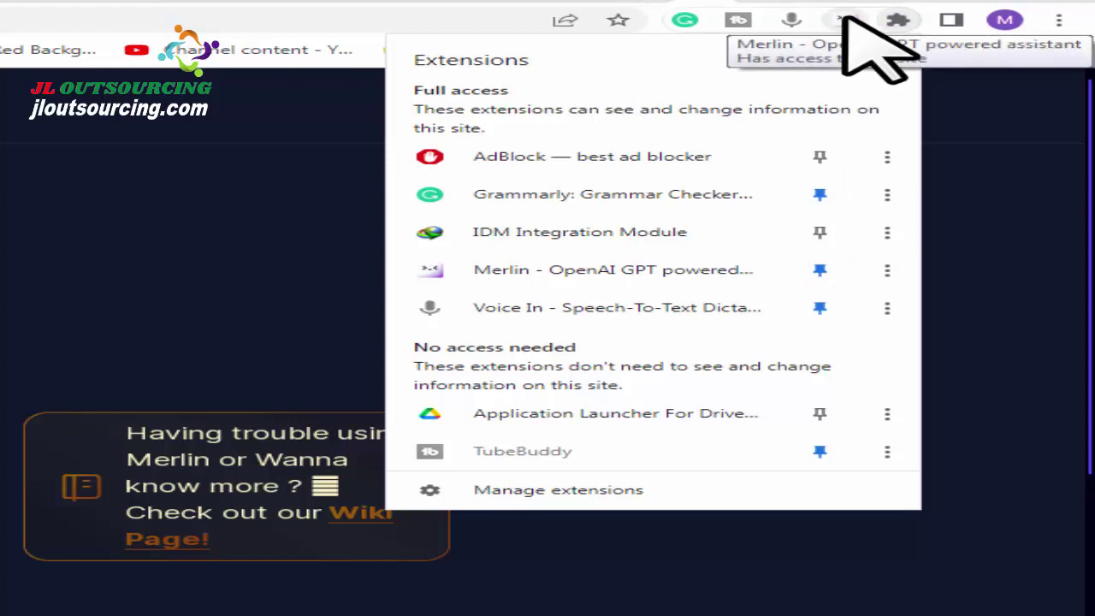
{"action": "left_click", "coordinate": [156, 192]}
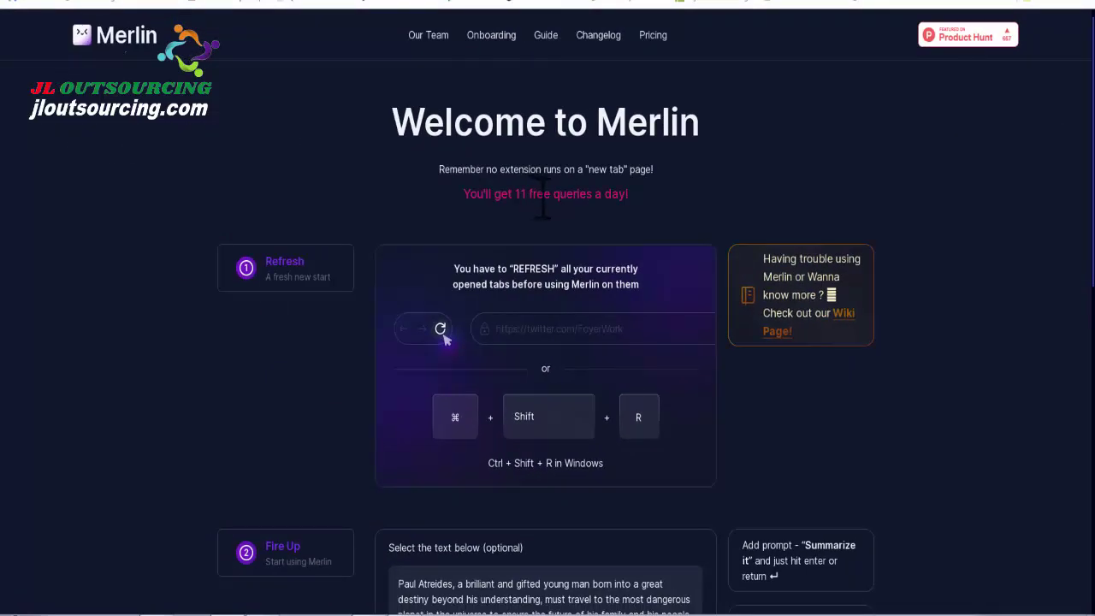
Review Merlin's onboarding page for the free daily query allowance, refresh instructions, calling shortcut and limitations
{"action": "scroll", "coordinate": [633, 205], "scroll_direction": "down", "scroll_amount": 1}
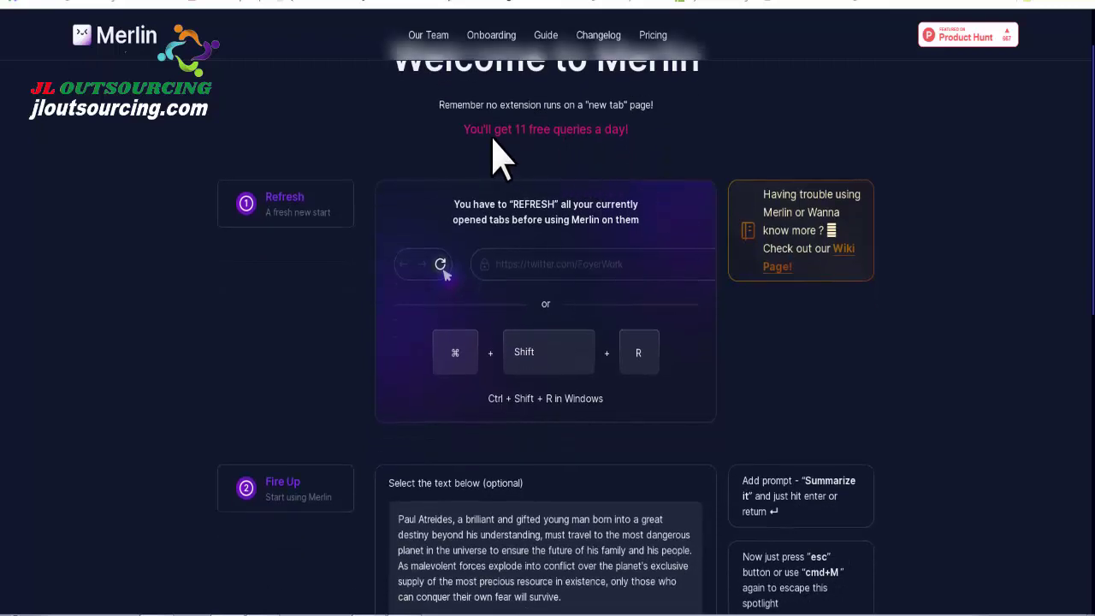
{"action": "left_click_drag", "start_coordinate": [463, 129], "coordinate": [650, 141]}
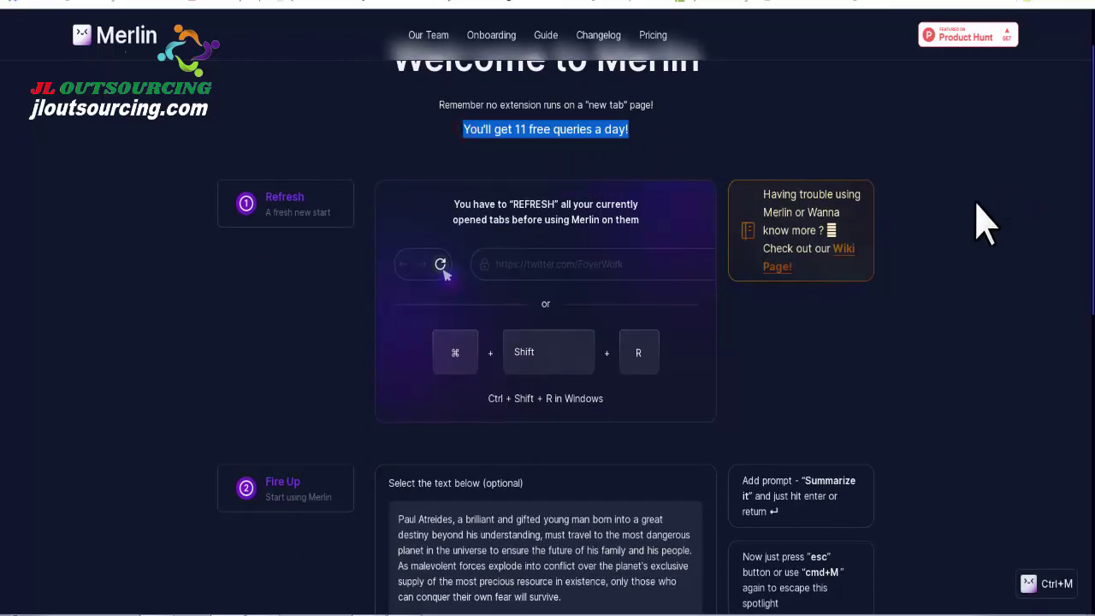
{"action": "scroll", "coordinate": [416, 314], "scroll_direction": "down", "scroll_amount": 1}
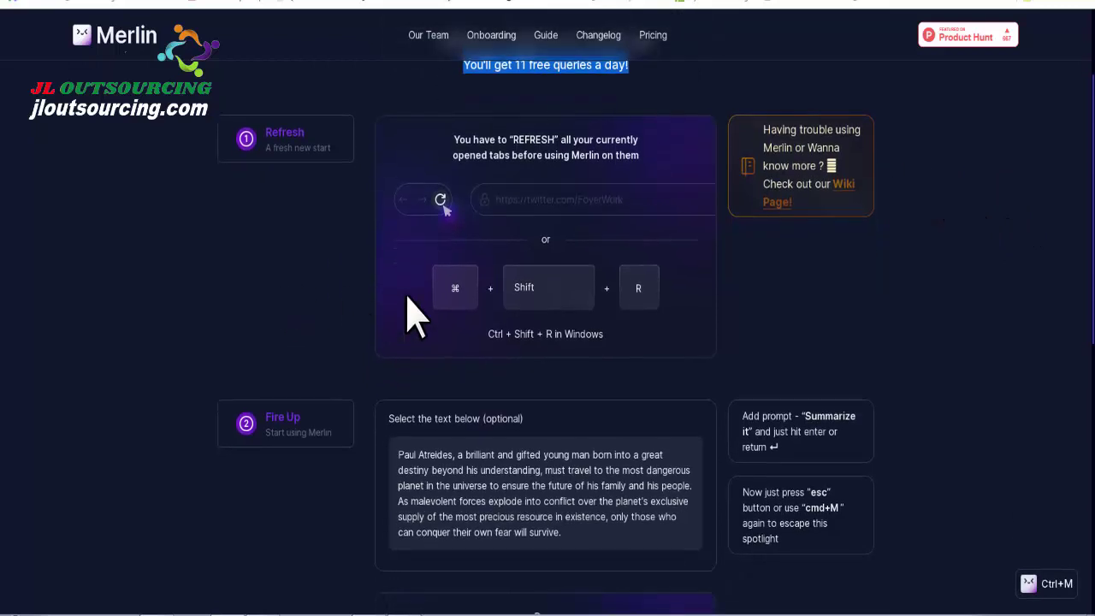
{"action": "scroll", "coordinate": [525, 338], "scroll_direction": "down", "scroll_amount": 10}
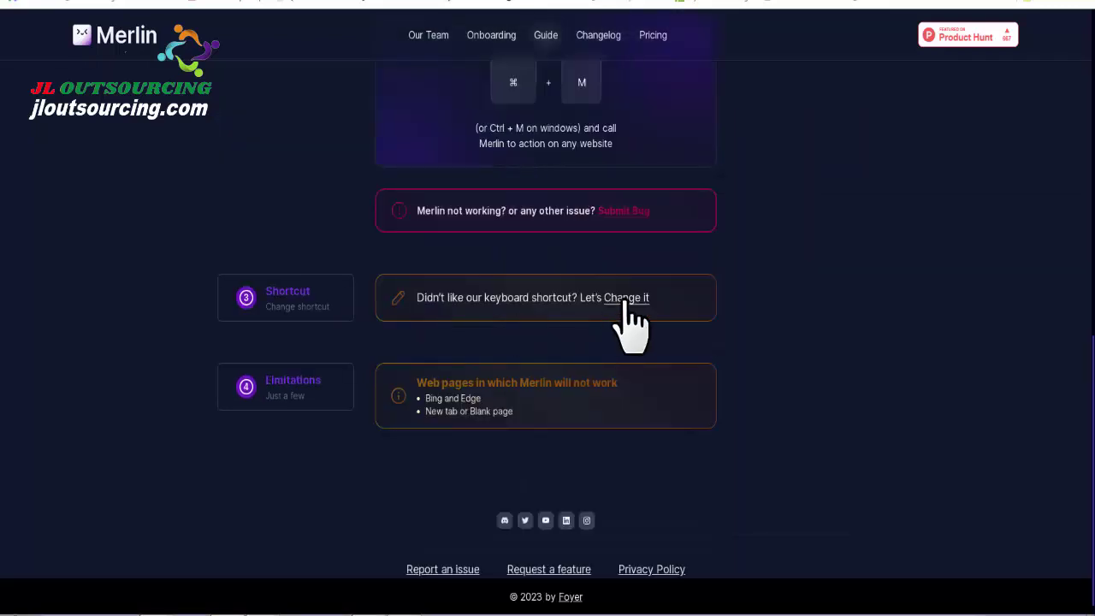
{"action": "scroll", "coordinate": [831, 313], "scroll_direction": "up", "scroll_amount": 4}
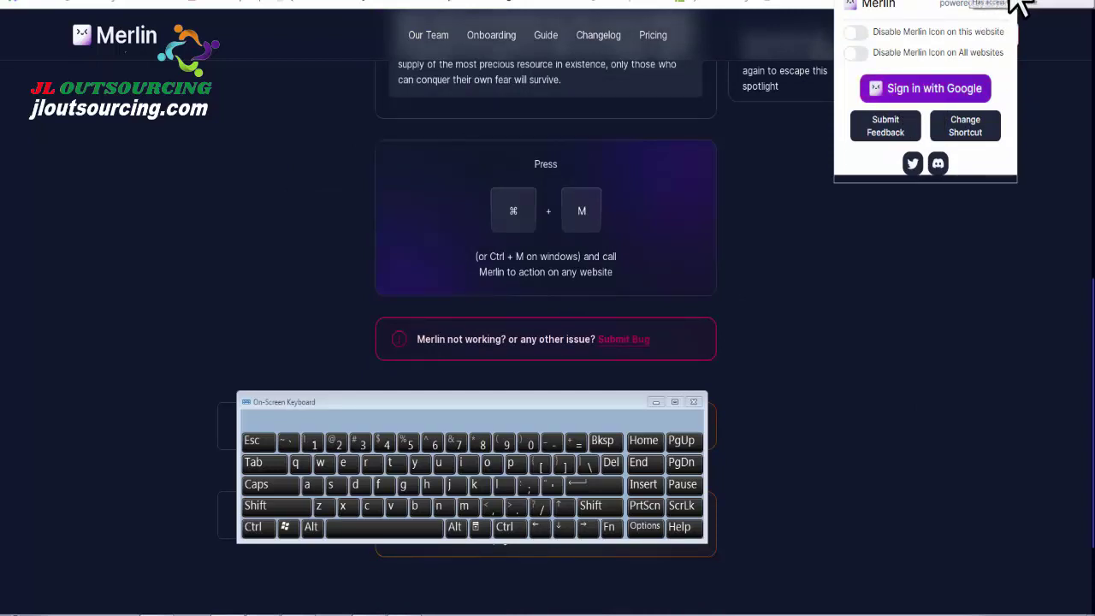
Sign in to Merlin with Google and toggle the setting that disables the Merlin icon on all websites
{"action": "left_click", "coordinate": [914, 88]}
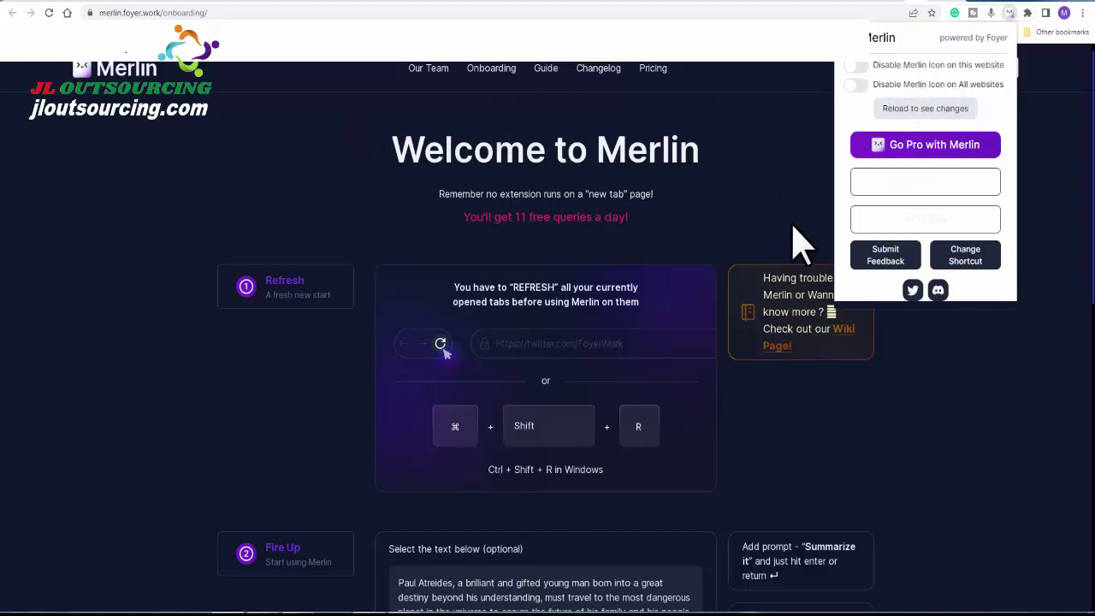
{"action": "left_click", "coordinate": [862, 84]}
{"action": "left_click", "coordinate": [749, 173]}
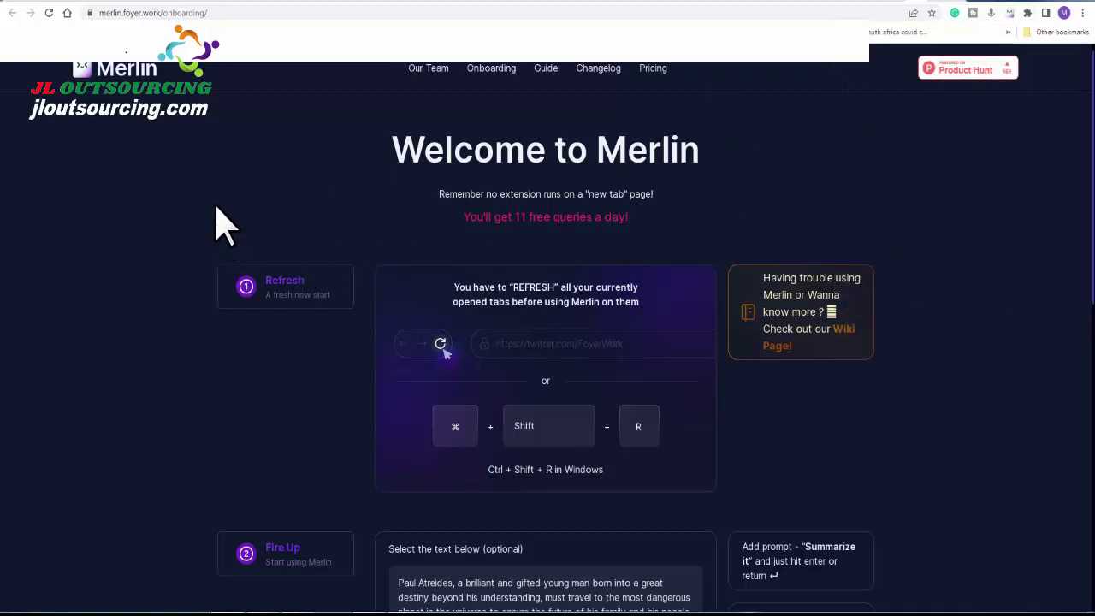
Call up Merlin on the onboarding page by entering its key combination on the on-screen keyboard
{"action": "scroll", "coordinate": [817, 248], "scroll_direction": "down", "scroll_amount": 2}
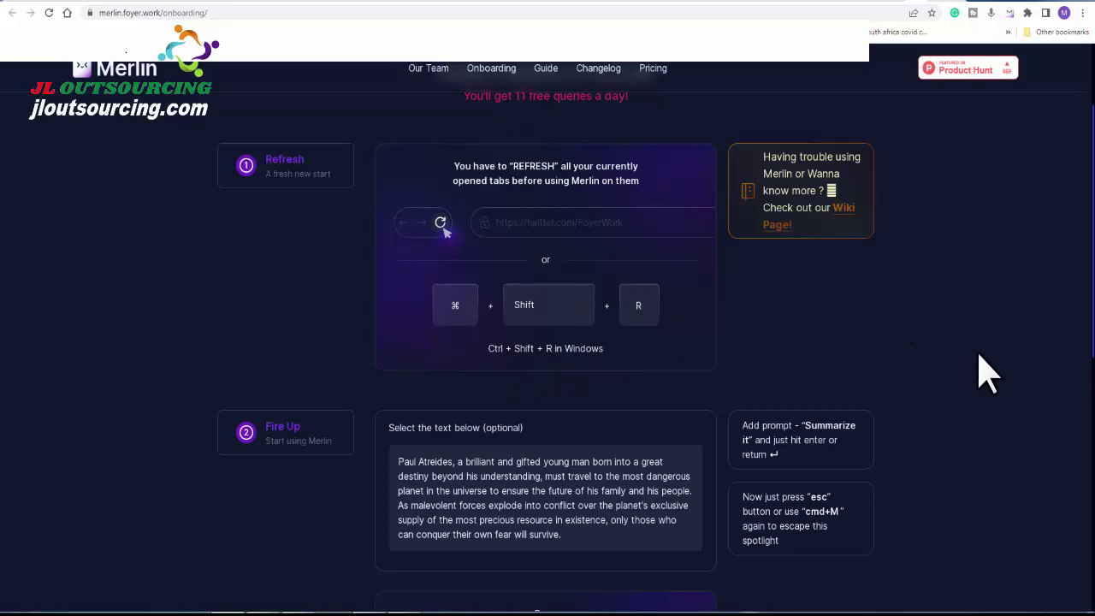
{"action": "scroll", "coordinate": [978, 372], "scroll_direction": "down", "scroll_amount": 4}
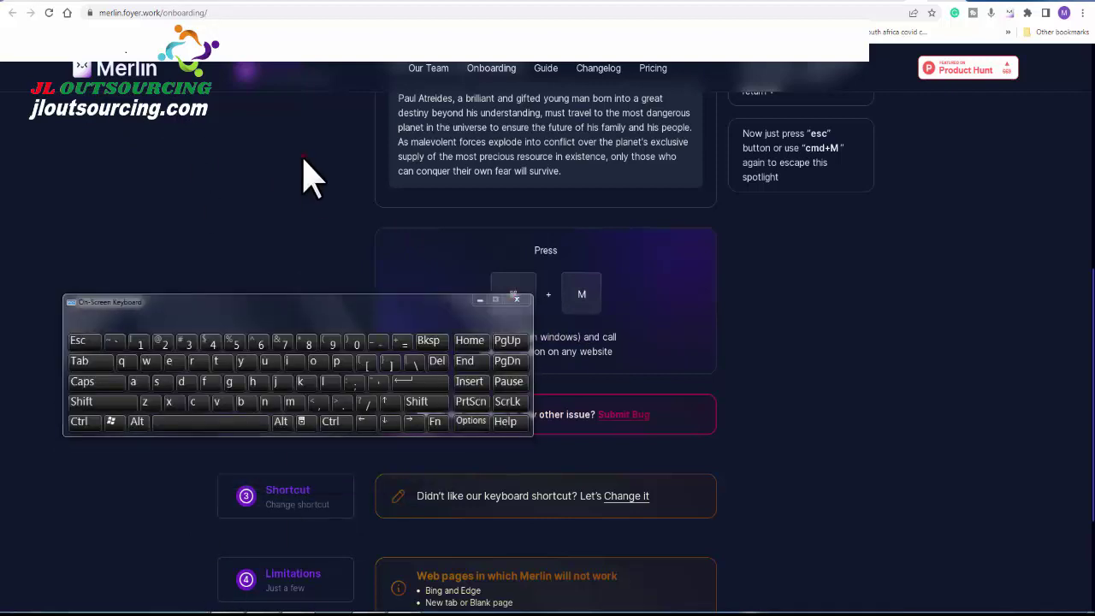
{"action": "left_click", "coordinate": [79, 422]}
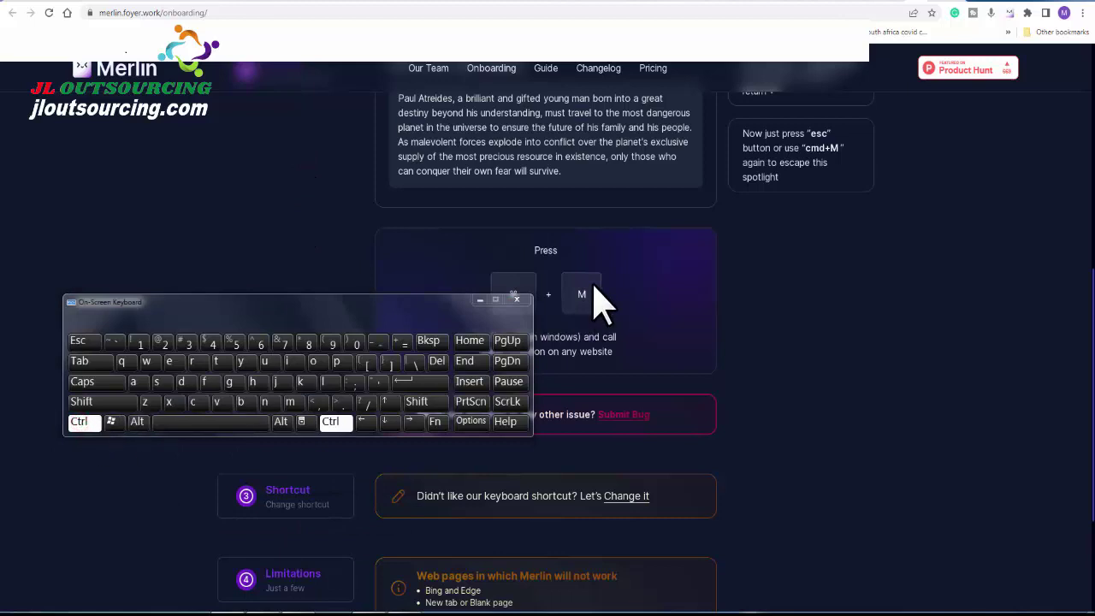
{"action": "left_click", "coordinate": [291, 403]}
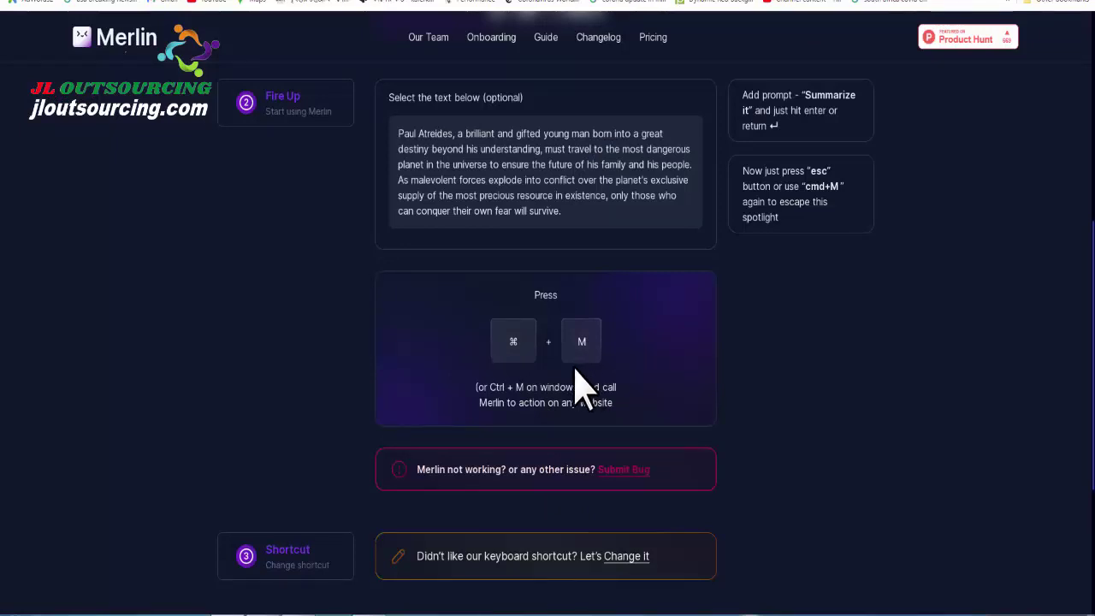
Examine the onboarding page's sections on changing Merlin's shortcut and on pages where Merlin will not work
{"action": "scroll", "coordinate": [820, 467], "scroll_direction": "down", "scroll_amount": 1}
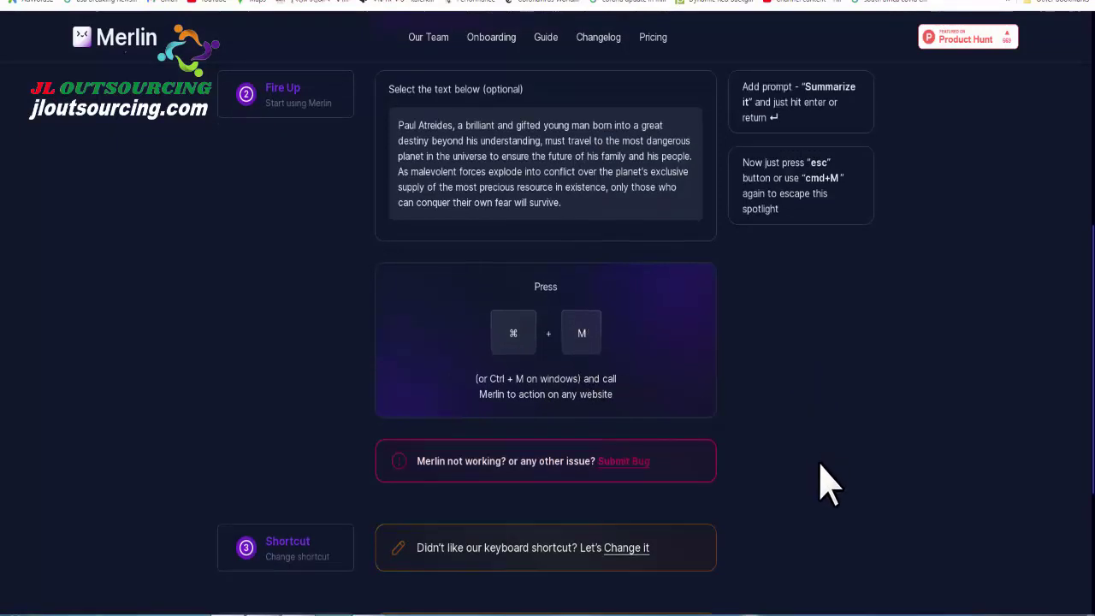
{"action": "scroll", "coordinate": [819, 484], "scroll_direction": "down", "scroll_amount": 2}
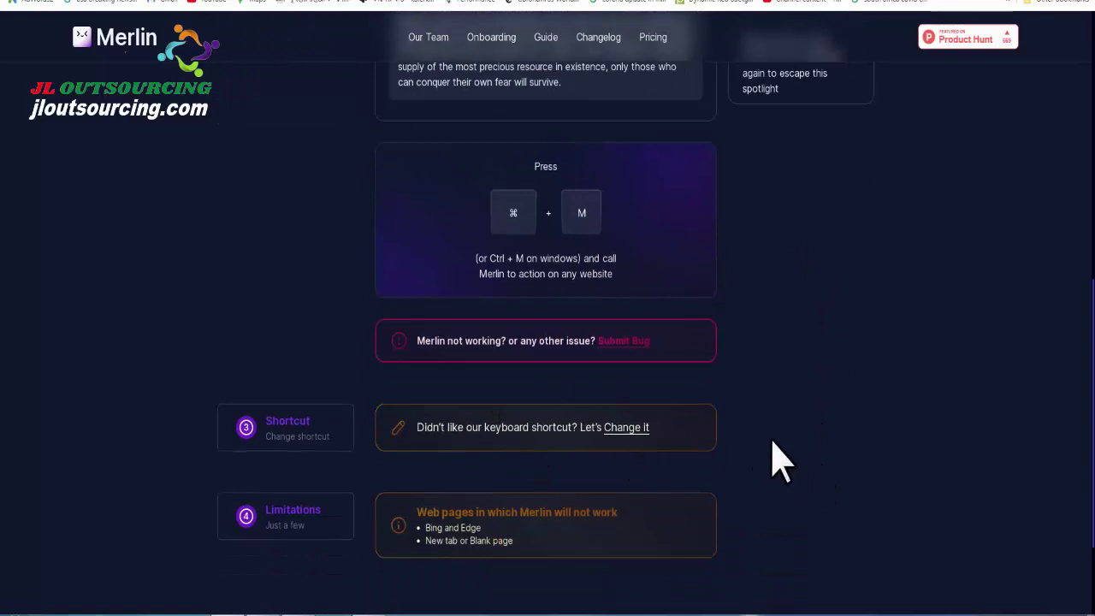
{"action": "scroll", "coordinate": [836, 464], "scroll_direction": "up", "scroll_amount": 3}
{"action": "scroll", "coordinate": [831, 474], "scroll_direction": "down", "scroll_amount": 2}
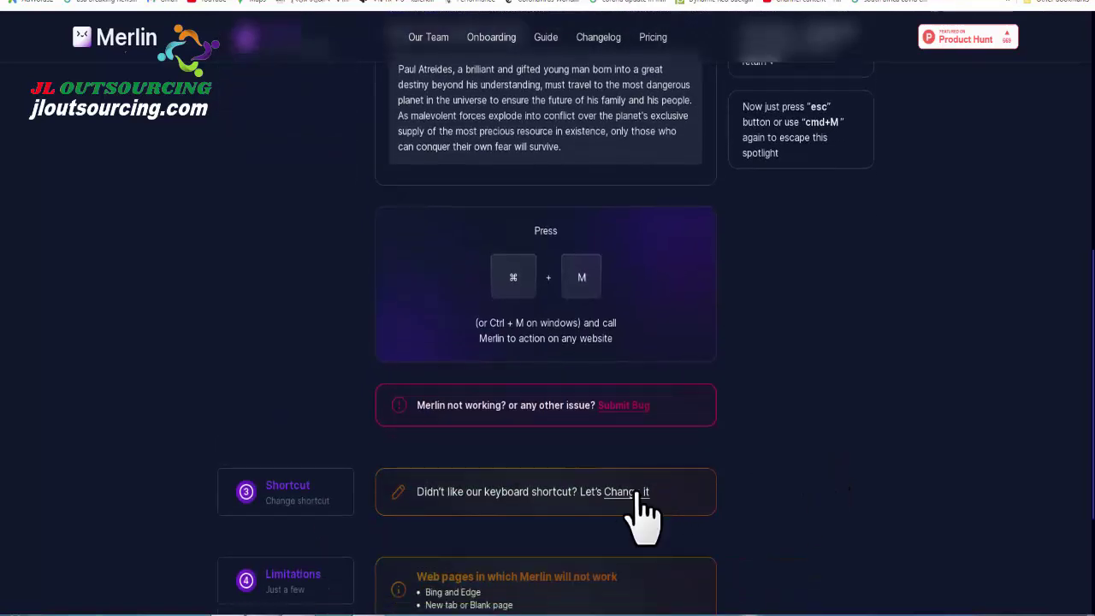
{"action": "scroll", "coordinate": [641, 524], "scroll_direction": "down", "scroll_amount": 3}
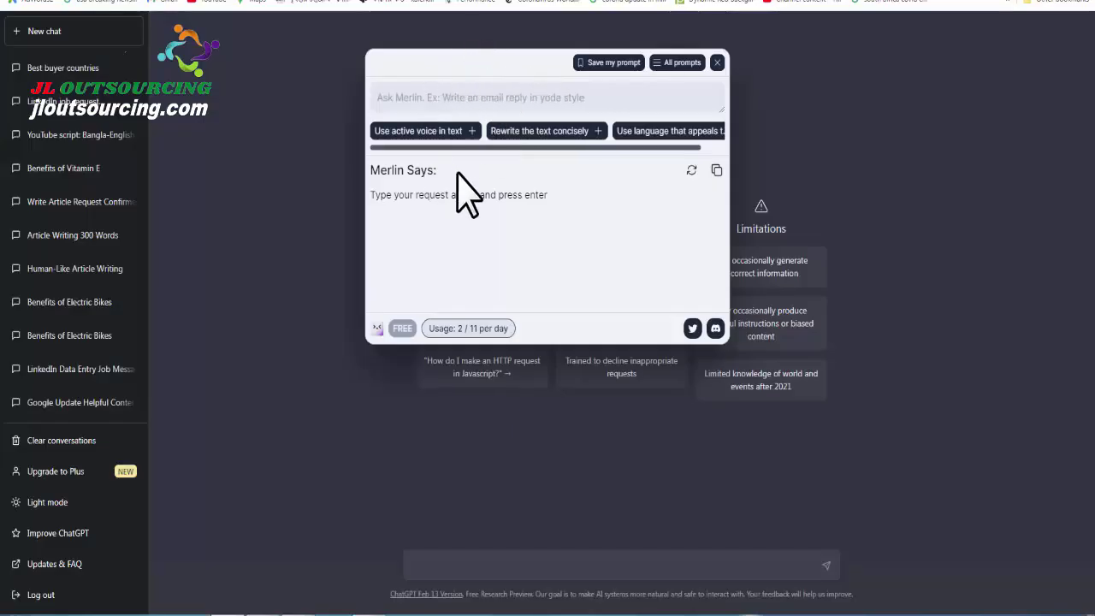
Send ChatGPT the prompt "sell me this mobile" in a new chat
{"action": "left_click", "coordinate": [425, 580]}
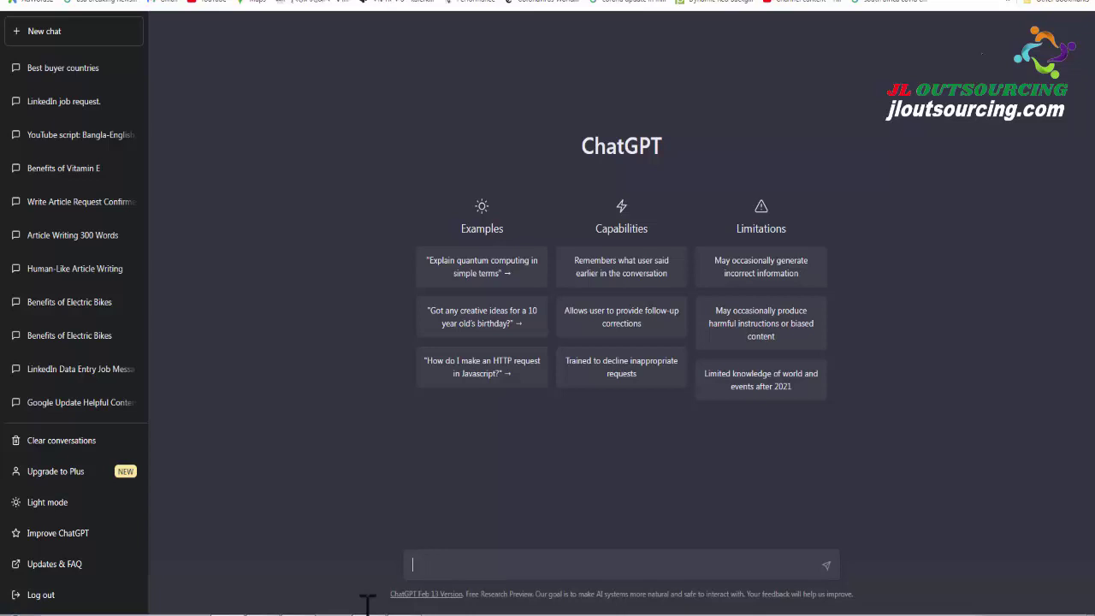
{"action": "left_click", "coordinate": [435, 563]}
{"action": "type", "text": "sell me this mobile"}
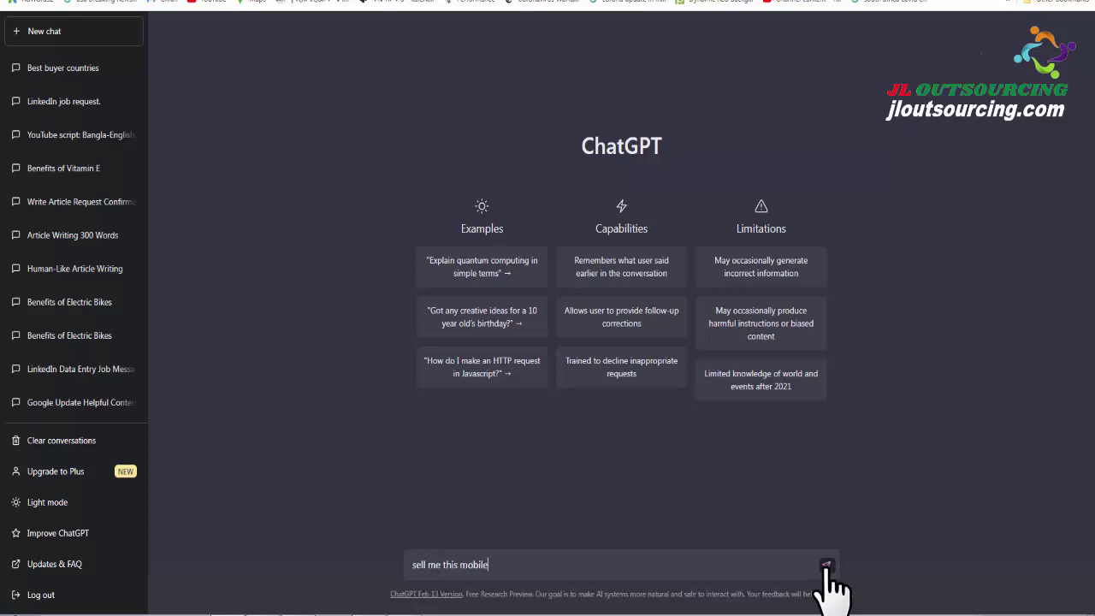
{"action": "key", "text": "Return"}
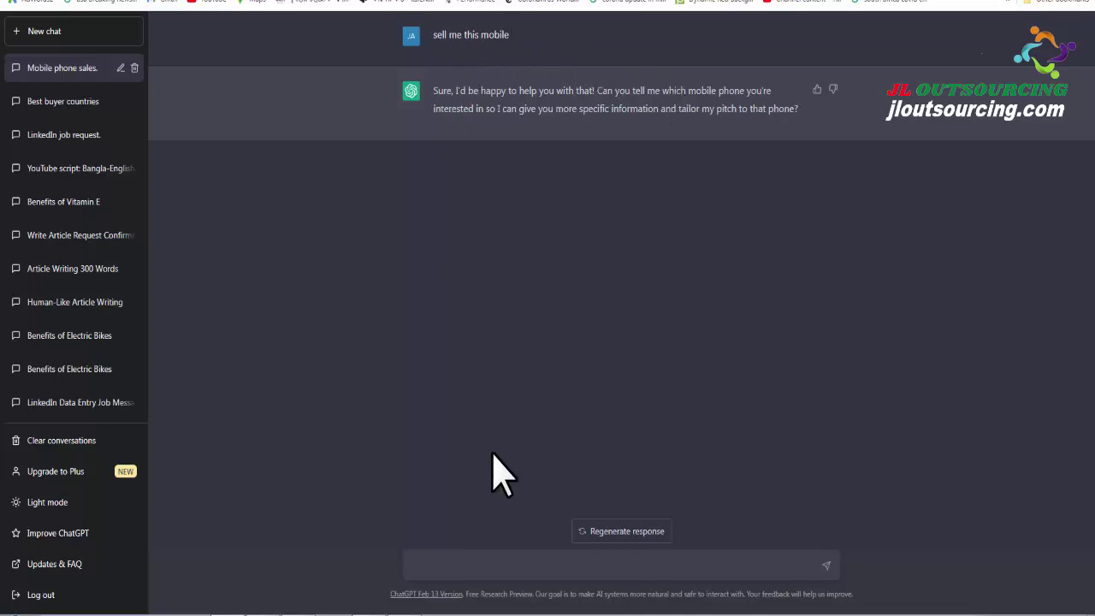
Reply to ChatGPT's question about the phone model with "Samsung Galaxy A13"
{"action": "right_click", "coordinate": [432, 564]}
{"action": "left_click", "coordinate": [467, 424]}
{"action": "left_click", "coordinate": [826, 566]}
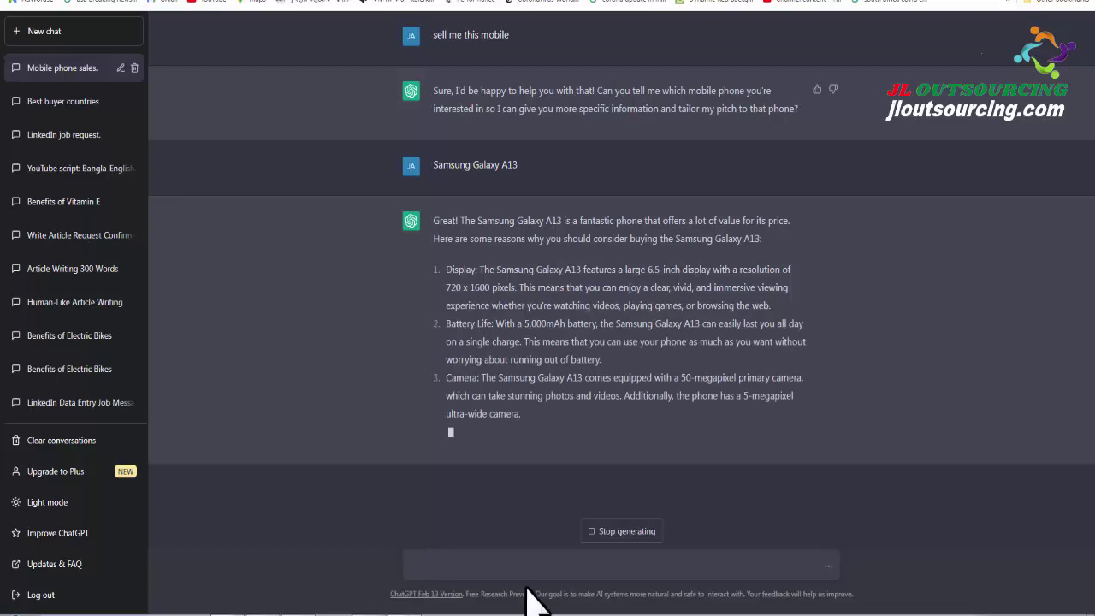
Copy the chat's first prompt, "sell me this mobile", into Merlin's request box and submit it
{"action": "scroll", "coordinate": [513, 218], "scroll_direction": "up", "scroll_amount": 2}
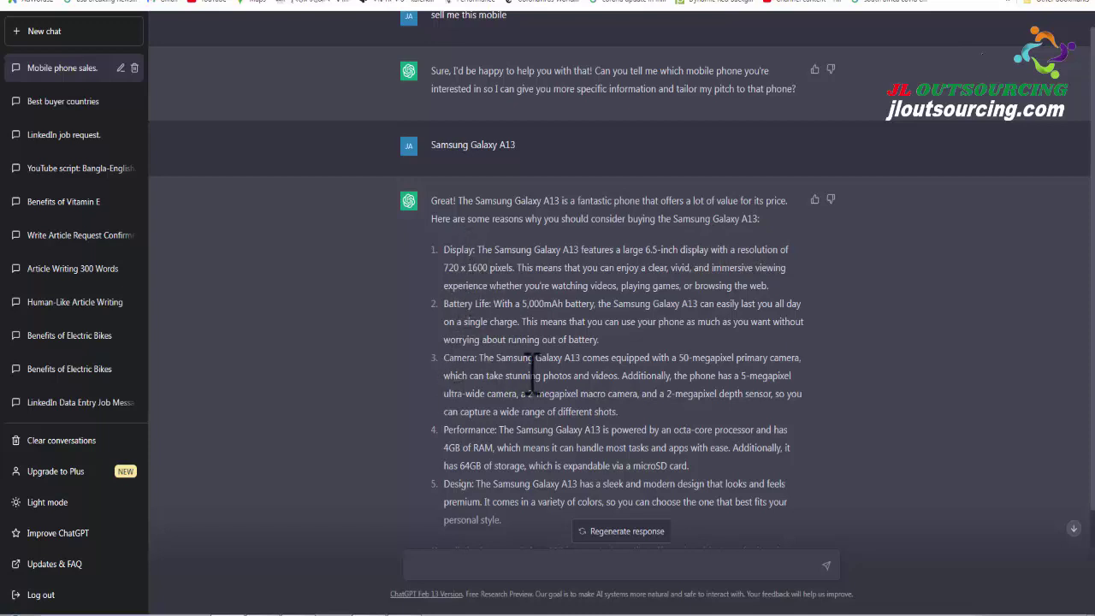
{"action": "scroll", "coordinate": [562, 286], "scroll_direction": "up", "scroll_amount": 1}
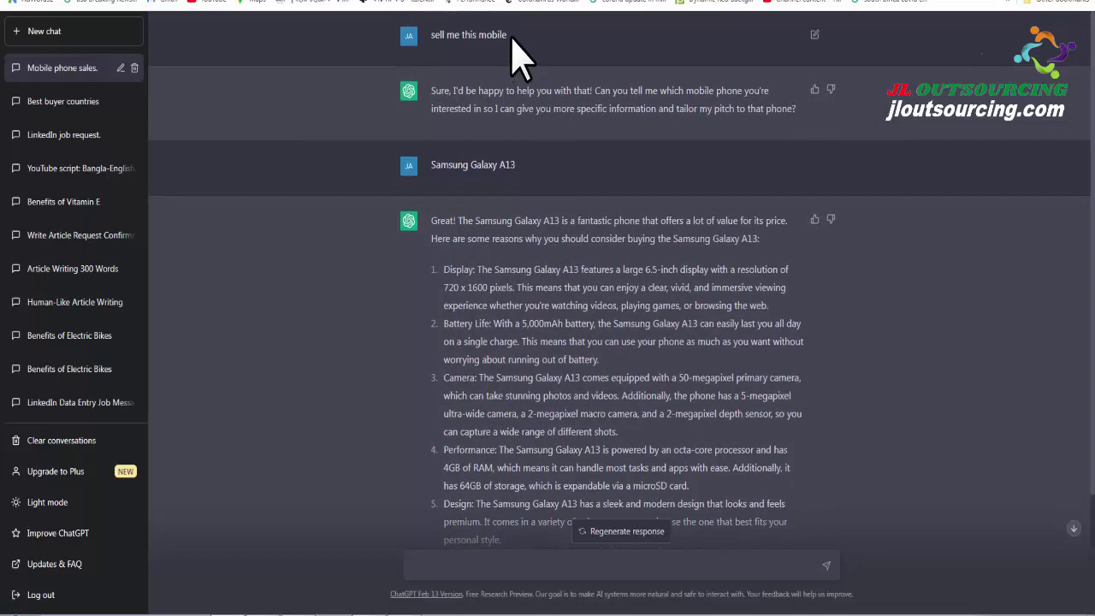
{"action": "triple_click", "coordinate": [468, 36]}
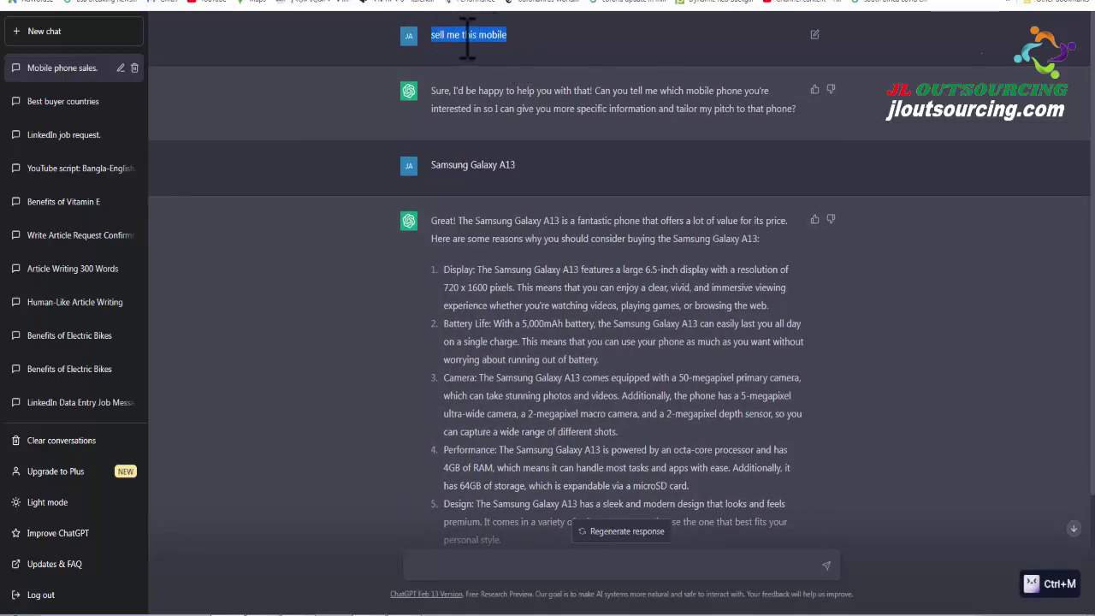
{"action": "right_click", "coordinate": [469, 36]}
{"action": "left_click", "coordinate": [502, 142]}
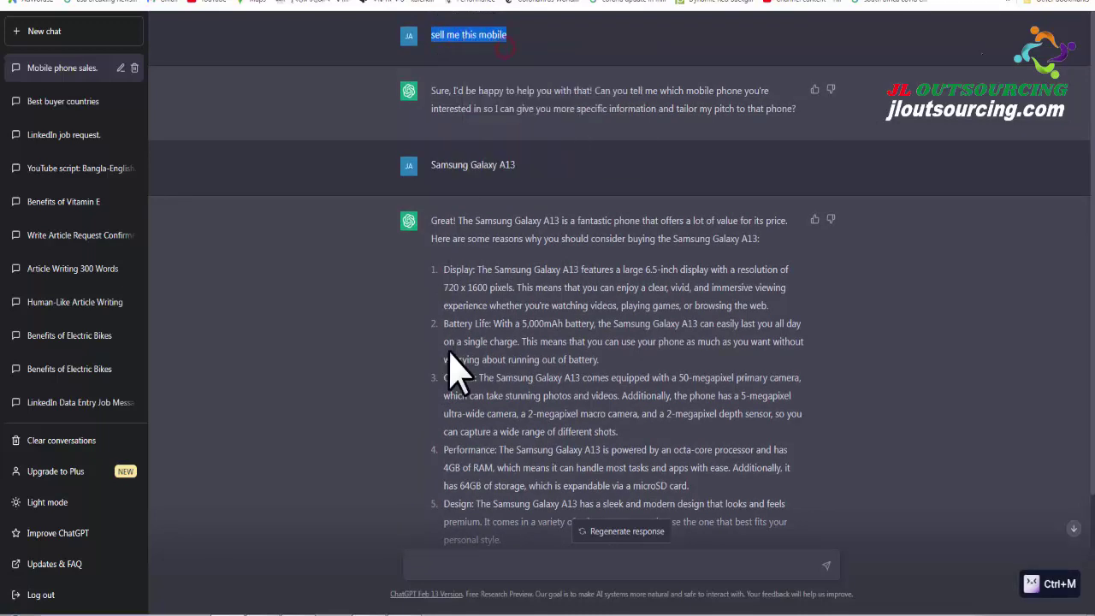
{"action": "left_click", "coordinate": [444, 95]}
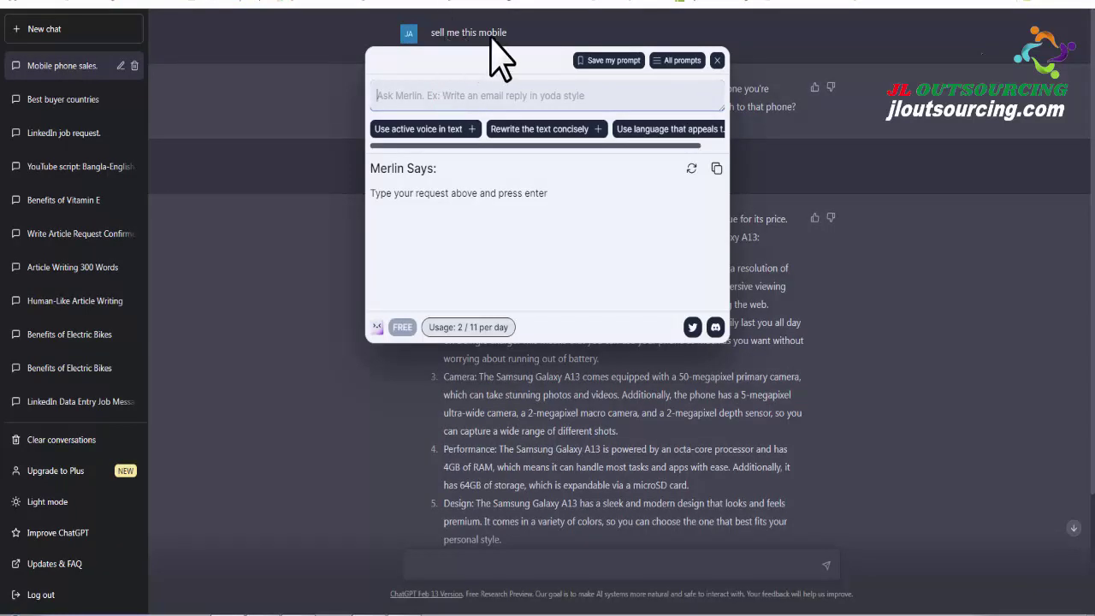
{"action": "key", "text": "ctrl+v"}
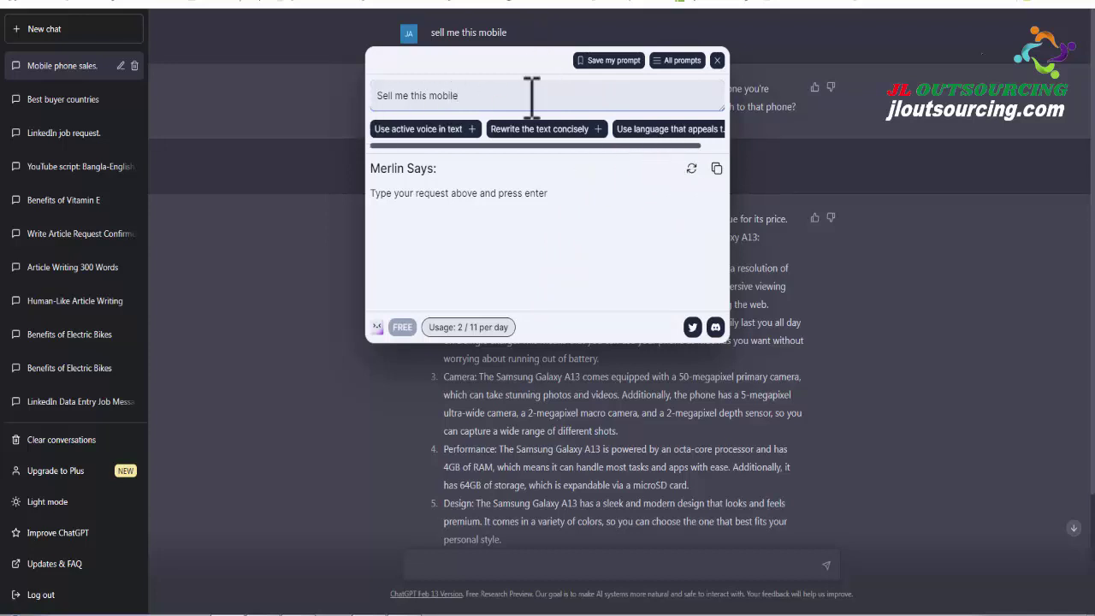
{"action": "key", "text": "Return"}
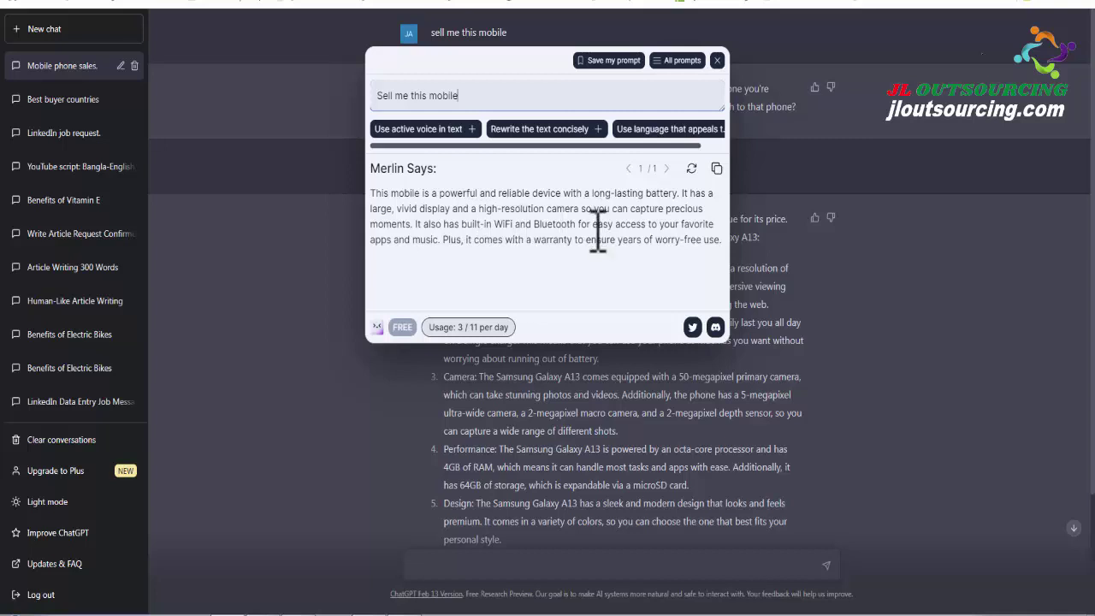
Change Merlin's request to "Sell me this Samsung Galaxy A13 mobile", regenerate the answer and read through it
{"action": "left_click", "coordinate": [373, 192]}
{"action": "left_click_drag", "start_coordinate": [373, 192], "coordinate": [724, 250]}
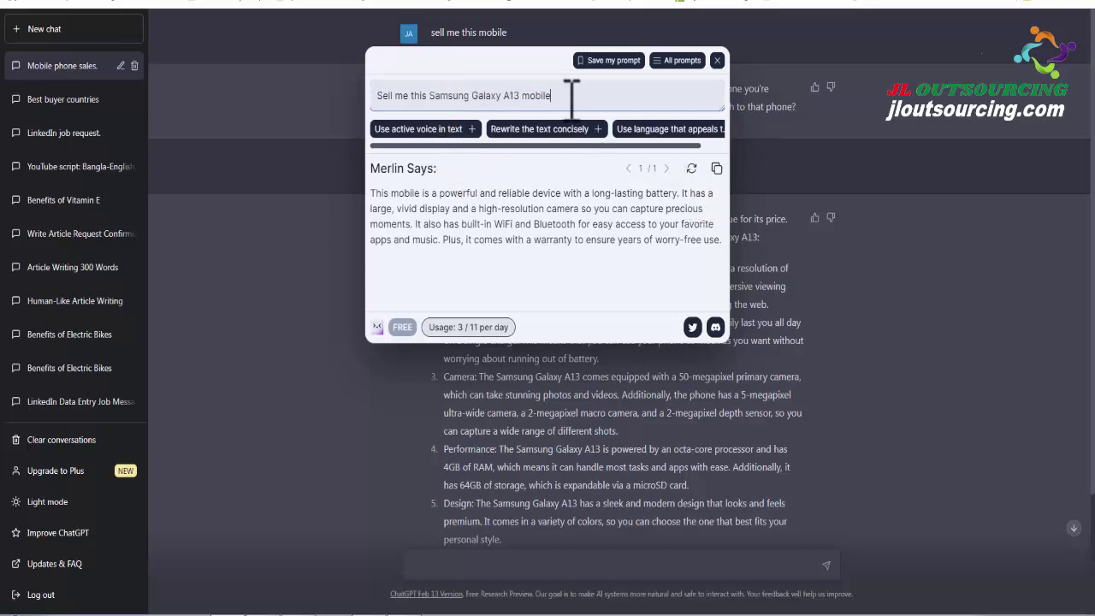
{"action": "left_click", "coordinate": [692, 167]}
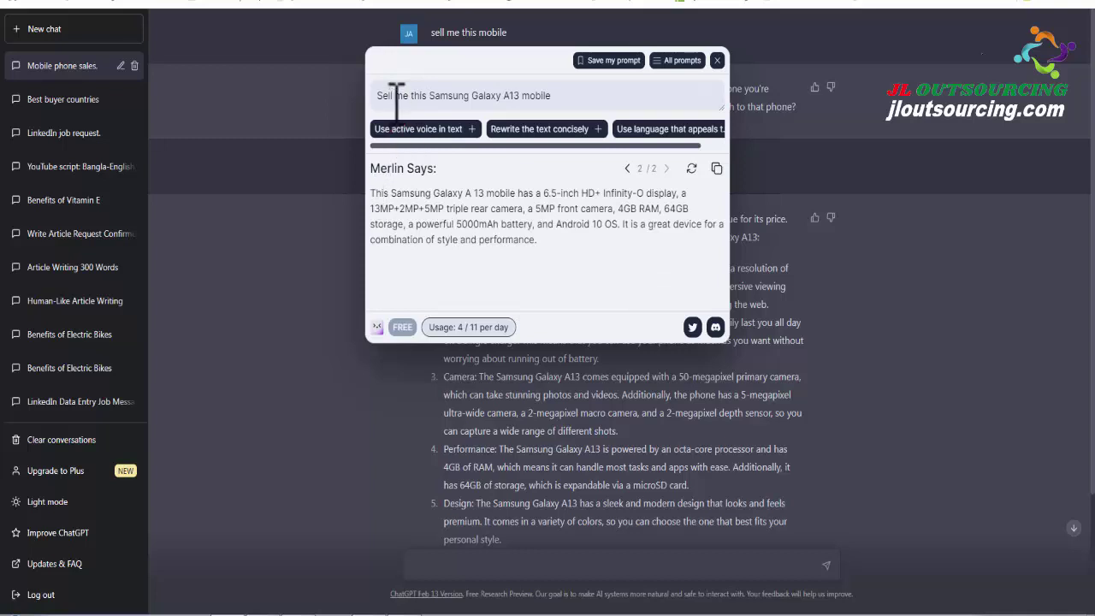
{"action": "left_click", "coordinate": [372, 192]}
{"action": "left_click_drag", "start_coordinate": [380, 195], "coordinate": [582, 269]}
{"action": "left_click", "coordinate": [569, 251]}
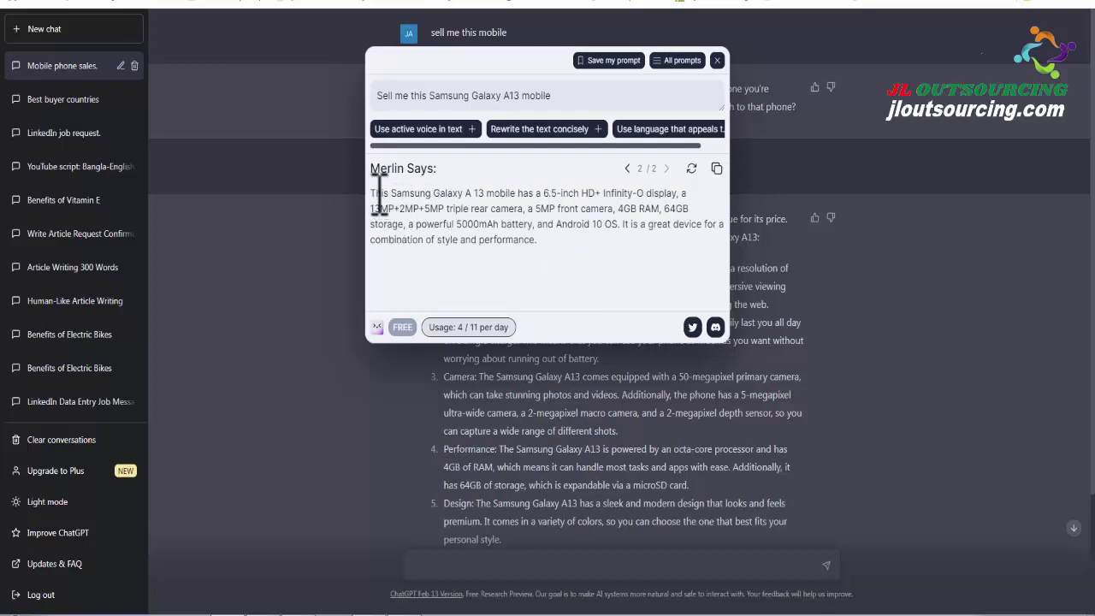
{"action": "left_click_drag", "start_coordinate": [372, 191], "coordinate": [568, 248]}
{"action": "left_click", "coordinate": [575, 250]}
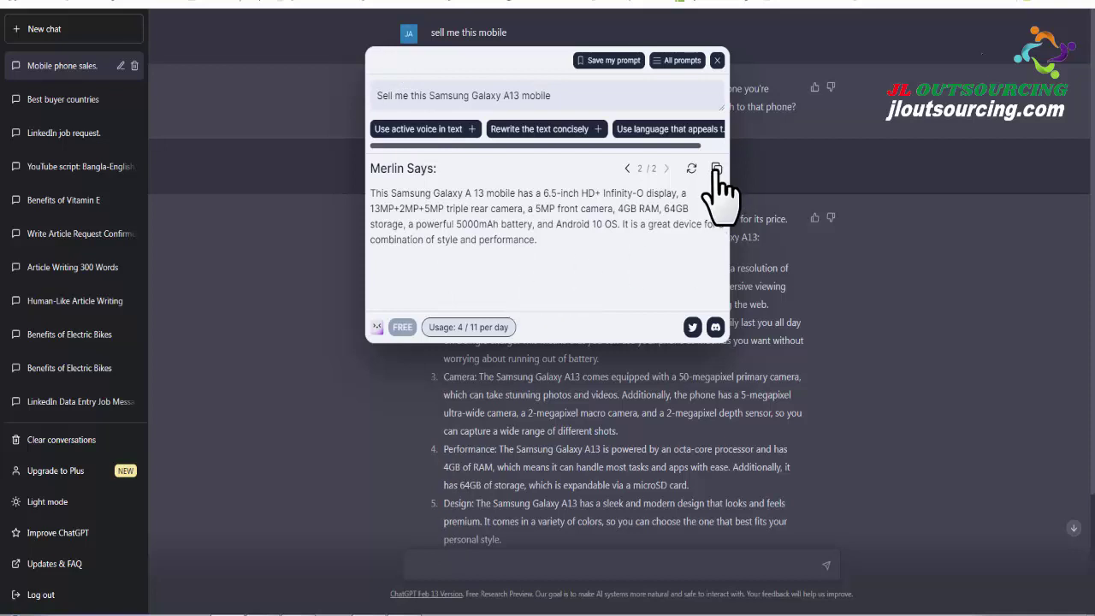
Extend the Samsung Galaxy A13 request with Merlin's concise rewrite, active voice and target-audience language prompts, and generate a new answer
{"action": "left_click", "coordinate": [545, 128]}
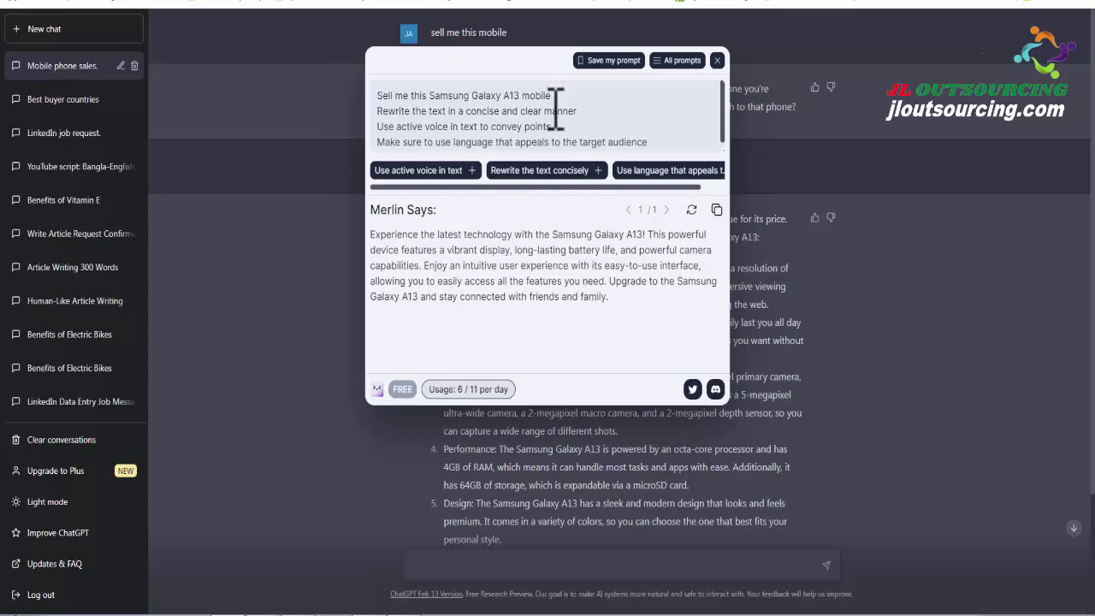
{"action": "left_click_drag", "start_coordinate": [661, 138], "coordinate": [380, 98]}
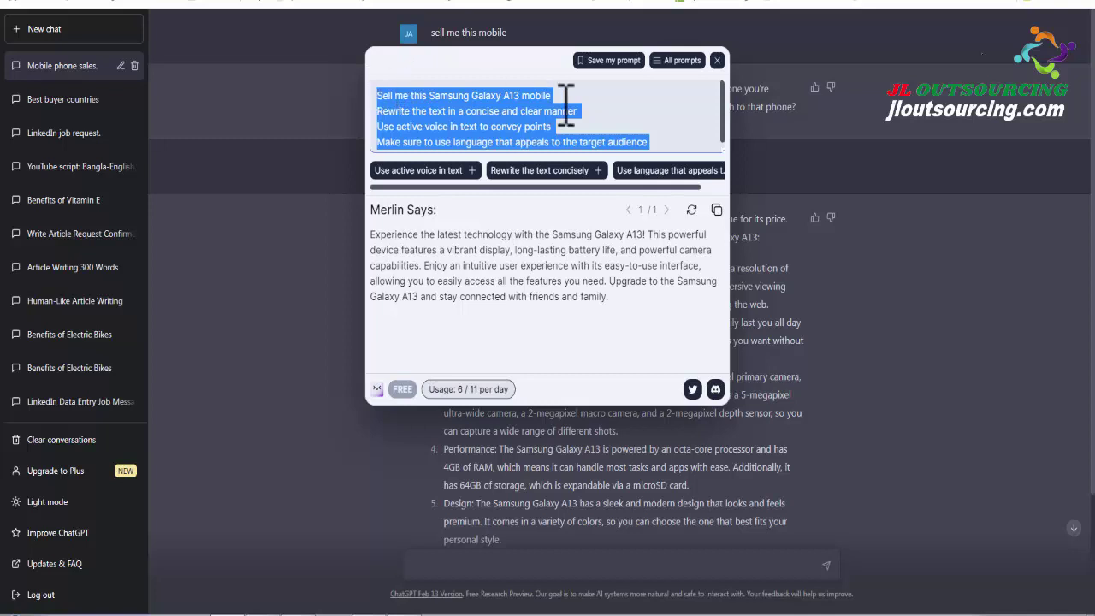